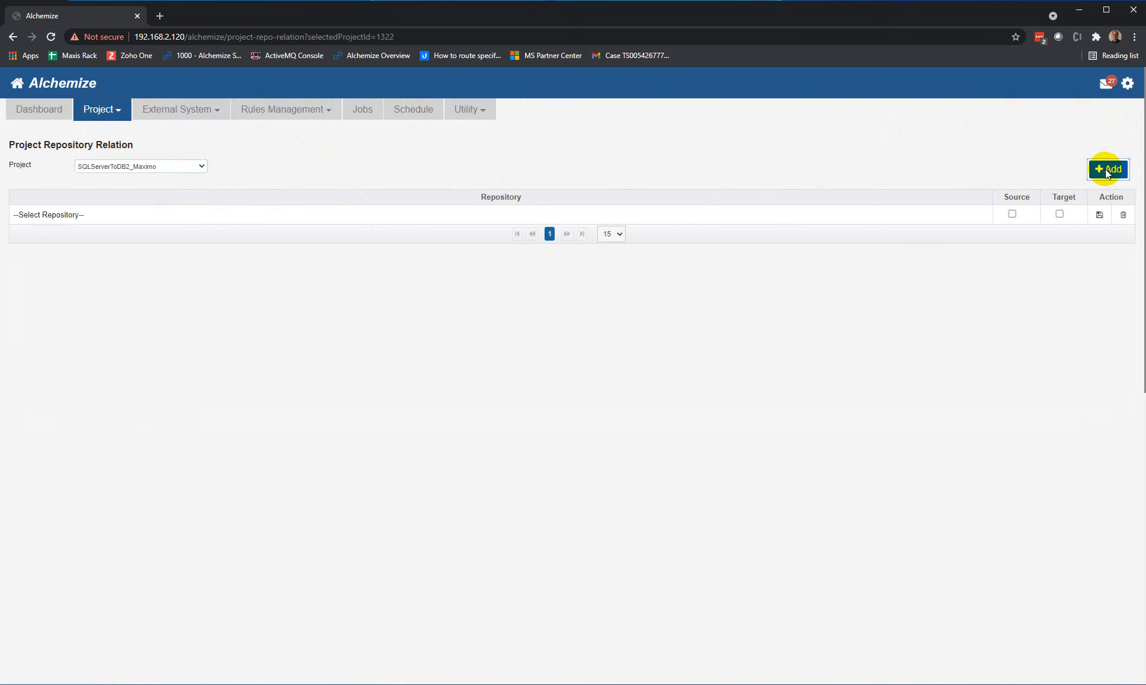
Step: Assign the SQLServer_Maximo repository to the new relation row, mark it as source and save it
{"action": "left_click", "coordinate": [981, 221]}
{"action": "left_click", "coordinate": [980, 218]}
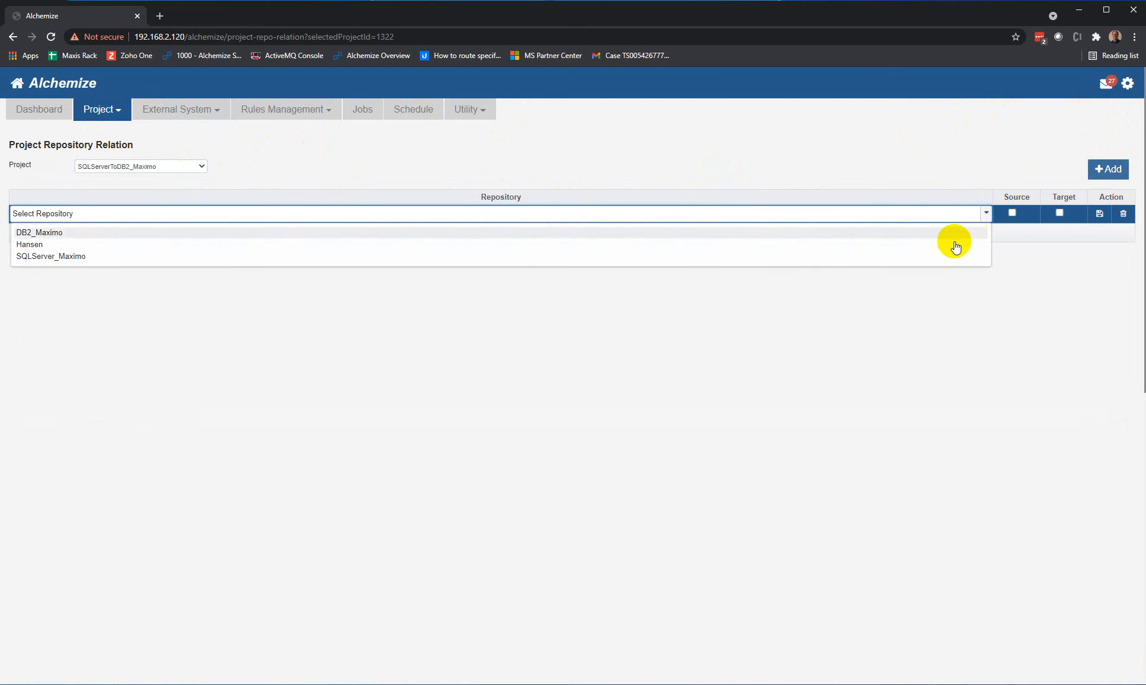
{"action": "left_click", "coordinate": [897, 257]}
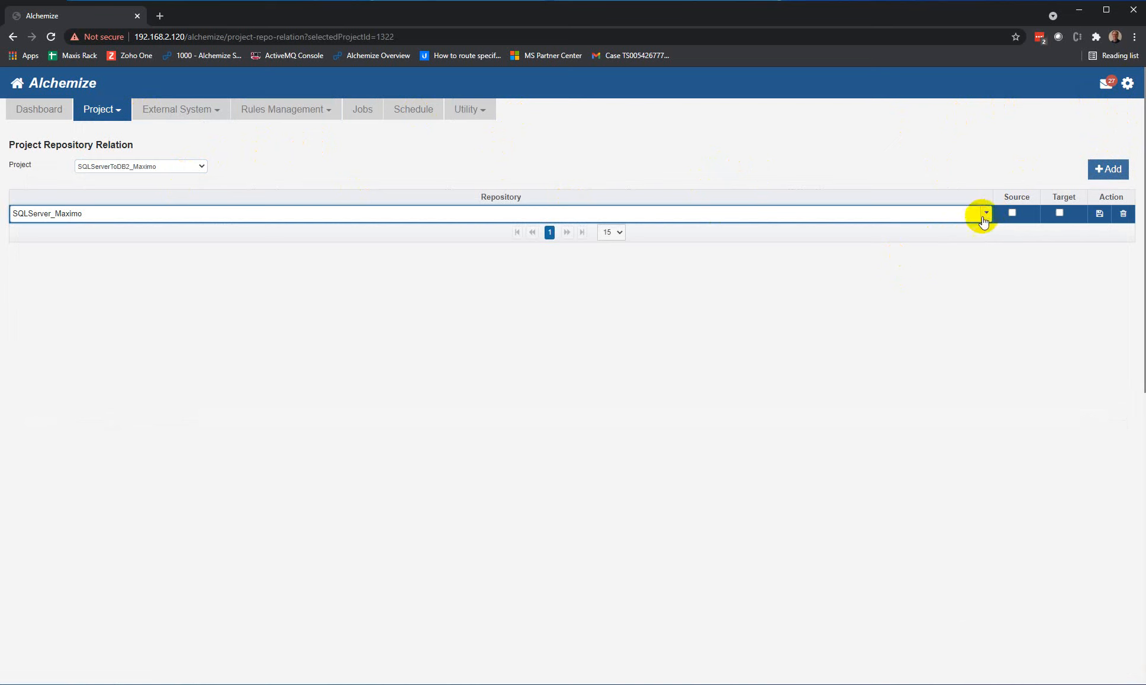
{"action": "left_click", "coordinate": [1012, 213]}
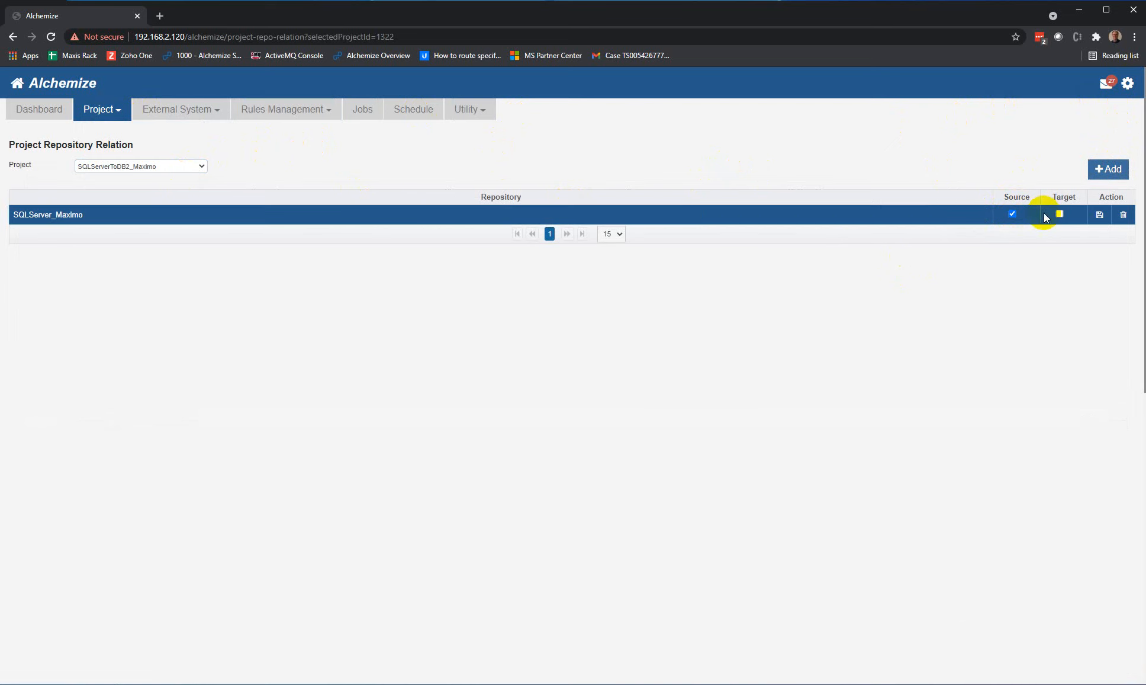
{"action": "left_click", "coordinate": [1101, 215]}
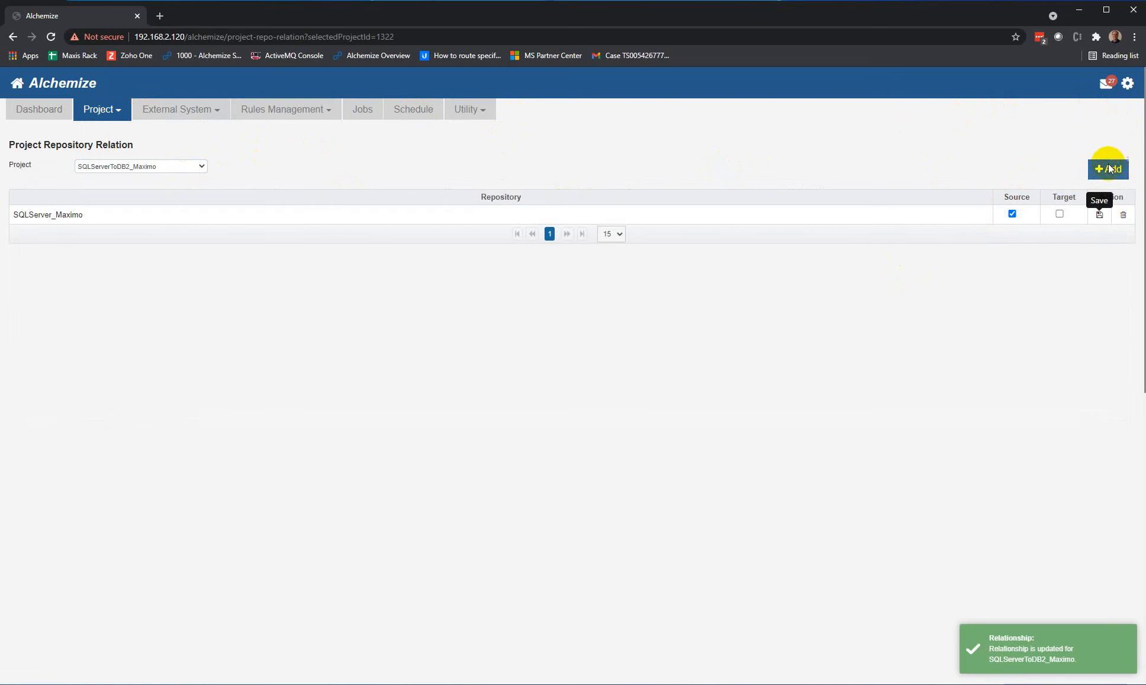
Step: Add a second repository relation for DB2_Maximo, mark it as target and save it
{"action": "left_click", "coordinate": [1107, 169]}
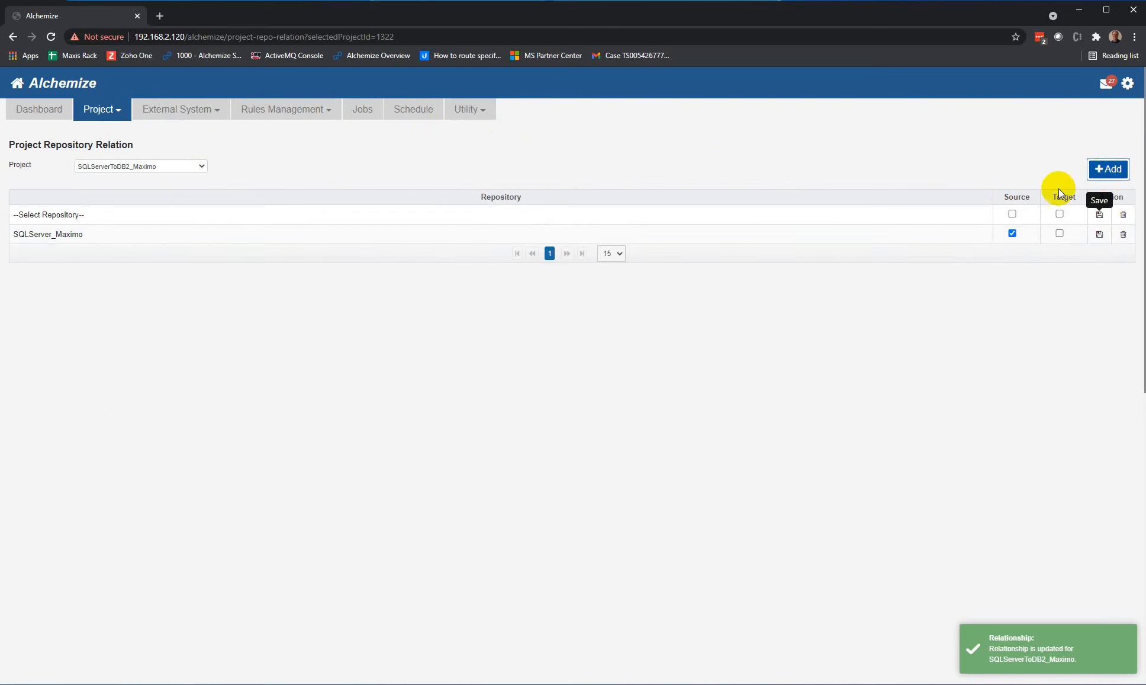
{"action": "left_click", "coordinate": [980, 217]}
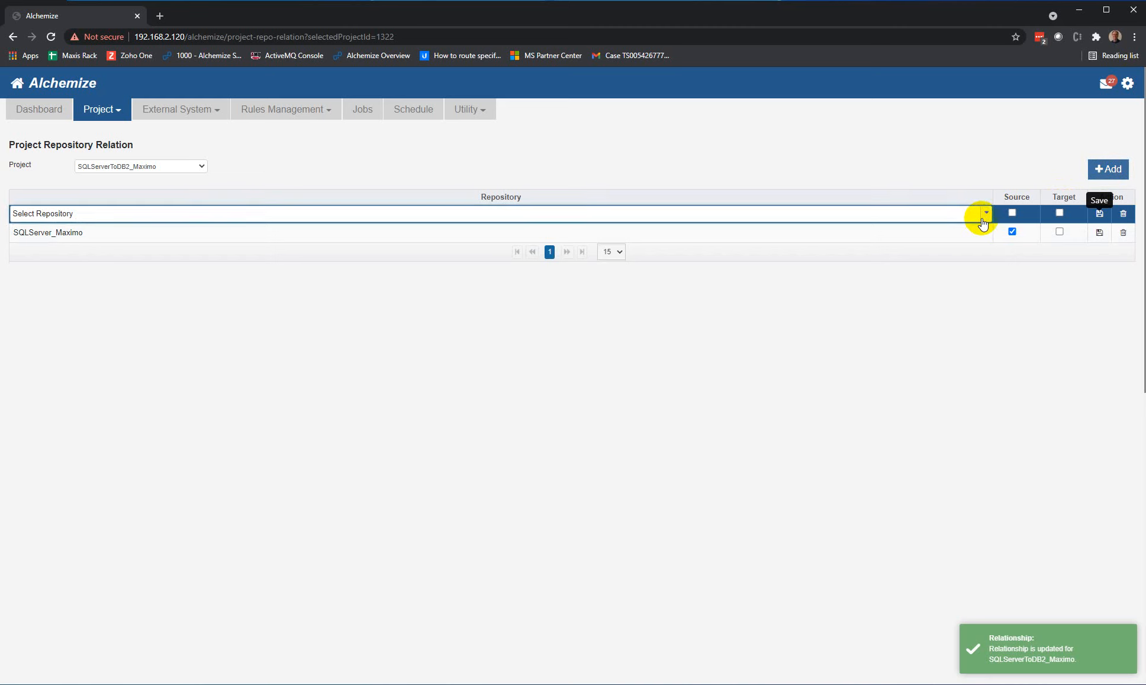
{"action": "left_click", "coordinate": [853, 243]}
{"action": "left_click", "coordinate": [903, 217]}
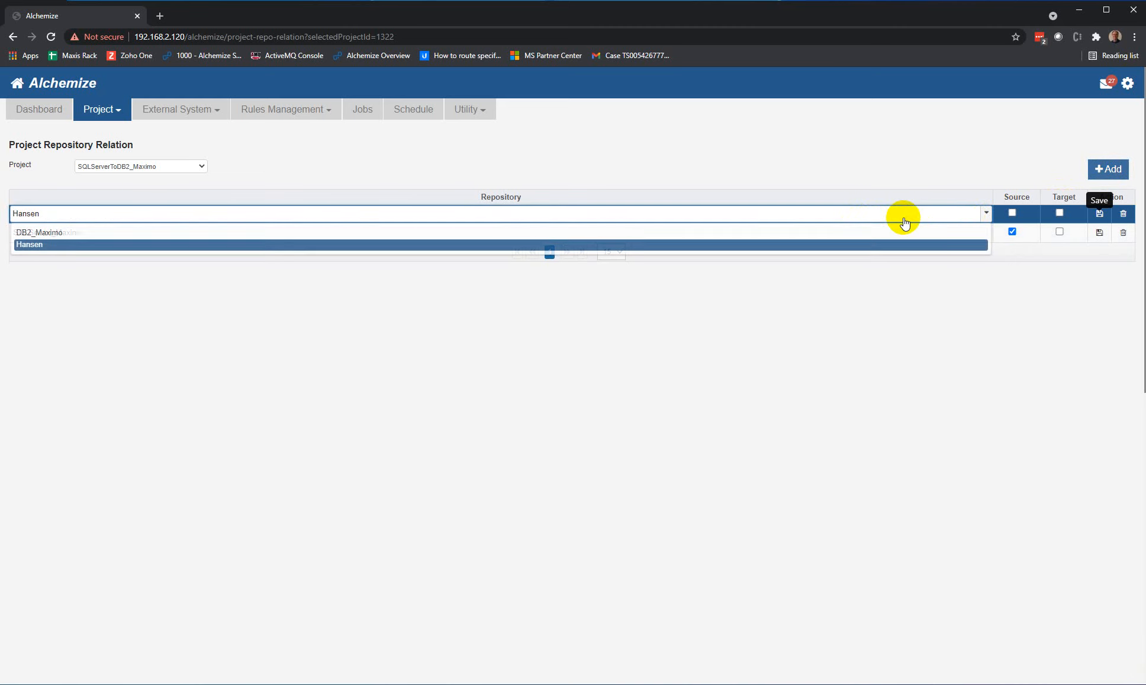
{"action": "left_click", "coordinate": [882, 233]}
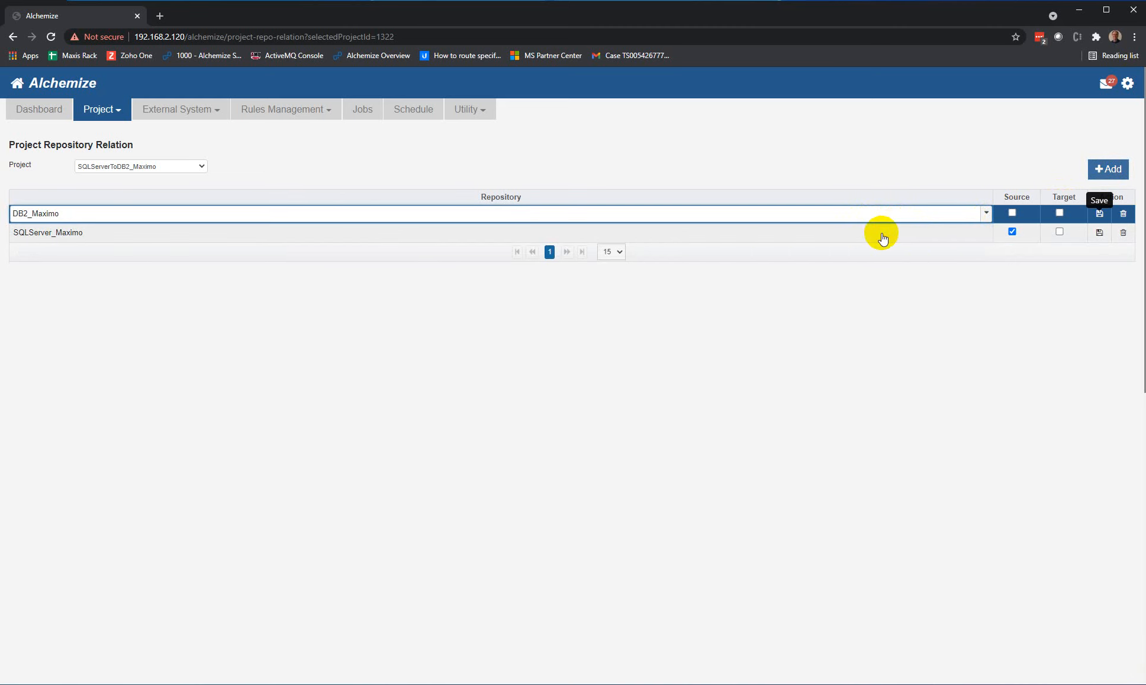
{"action": "left_click", "coordinate": [1060, 214]}
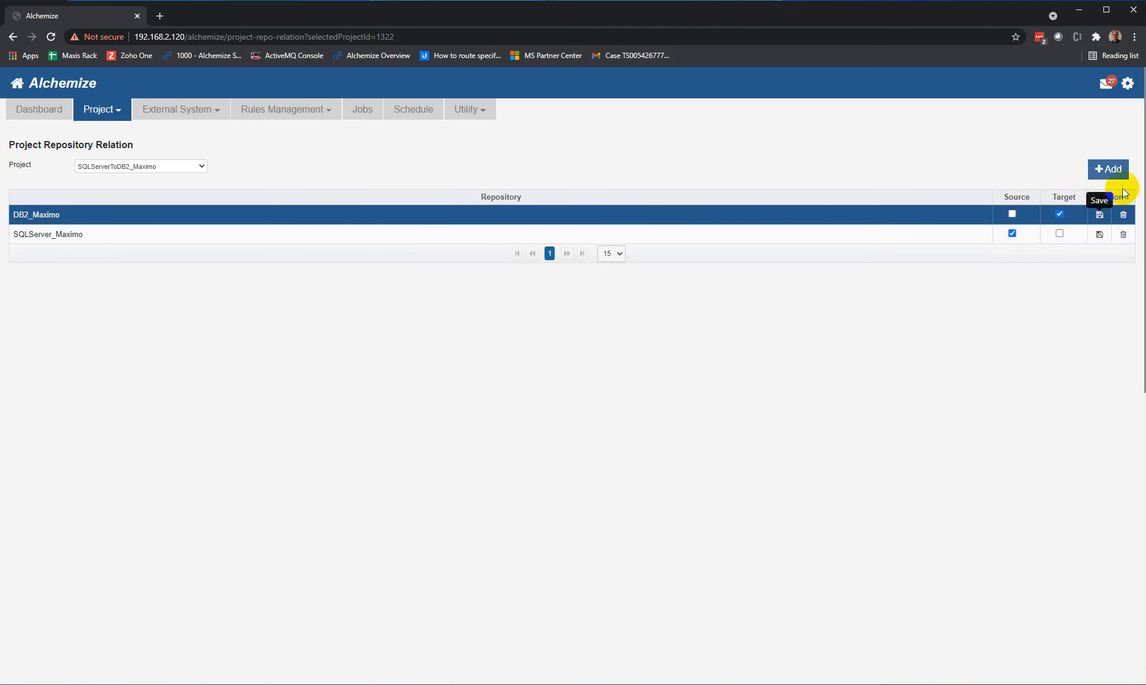
{"action": "left_click", "coordinate": [1101, 217]}
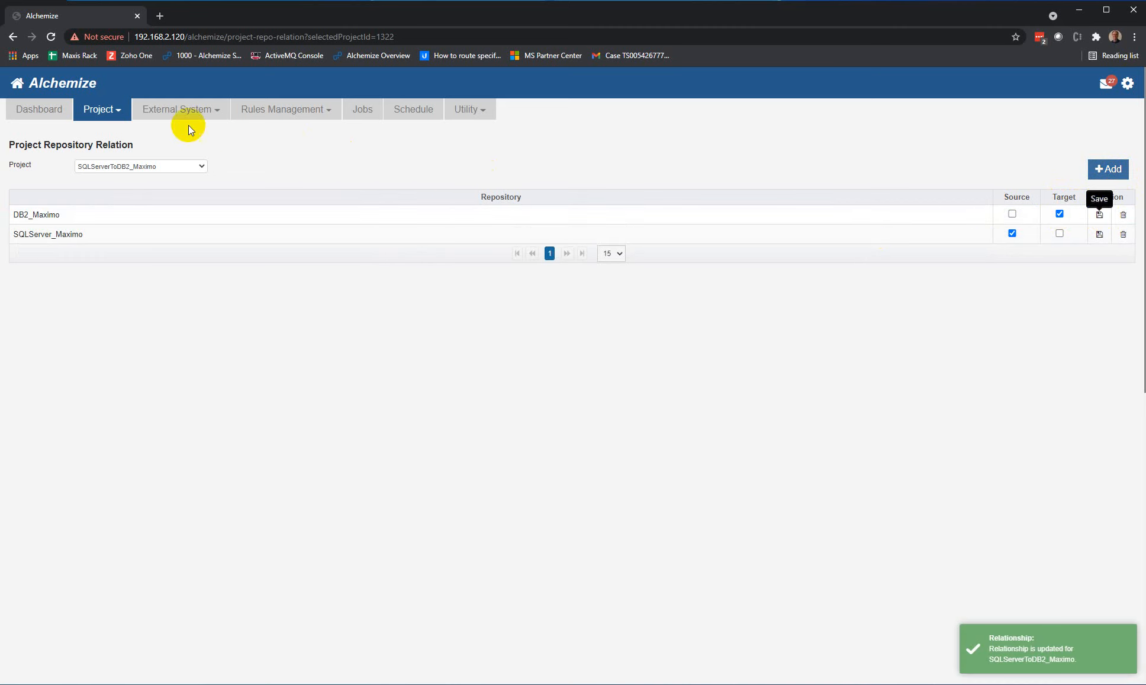
Step: Launch the Replatforming Wizard for project SQLServerToDB2_Maximo with SQLServer_Maximo as source and DB2_Maximo as target
{"action": "left_click", "coordinate": [107, 112]}
{"action": "left_click", "coordinate": [101, 131]}
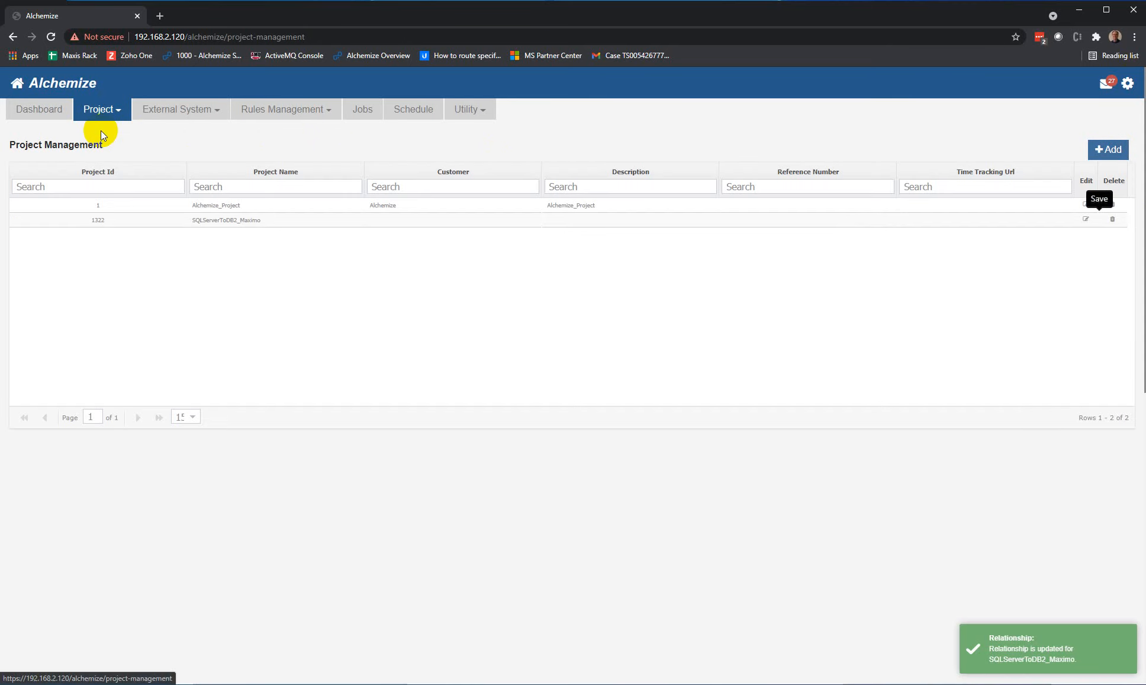
{"action": "right_click", "coordinate": [153, 222]}
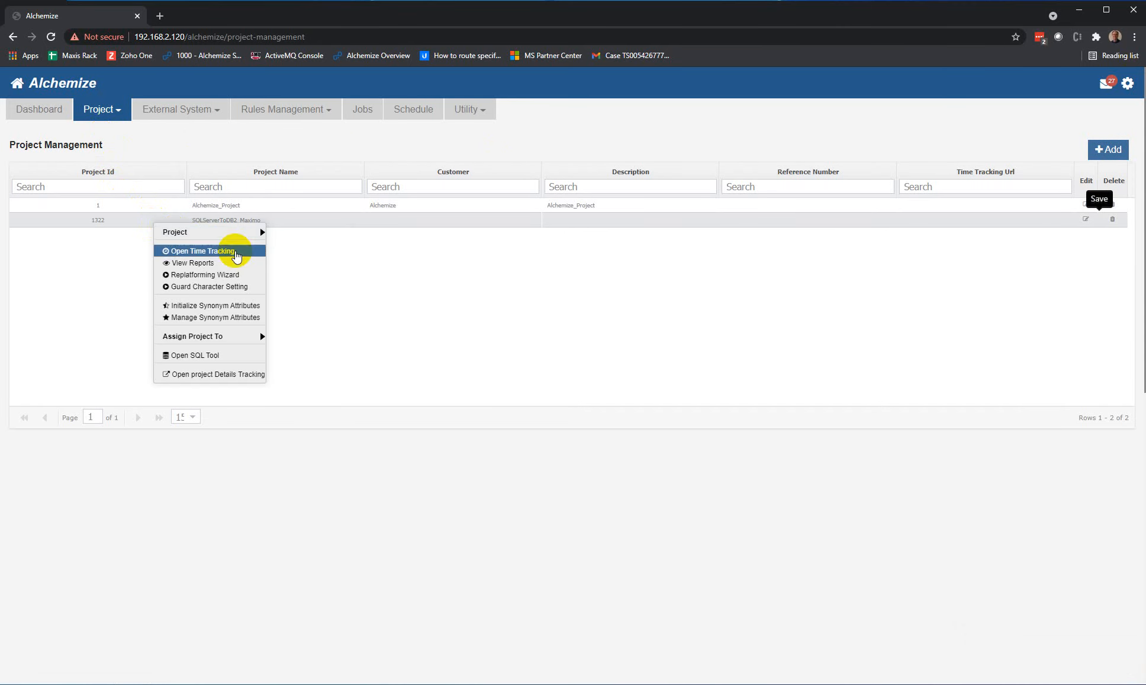
{"action": "left_click", "coordinate": [207, 274]}
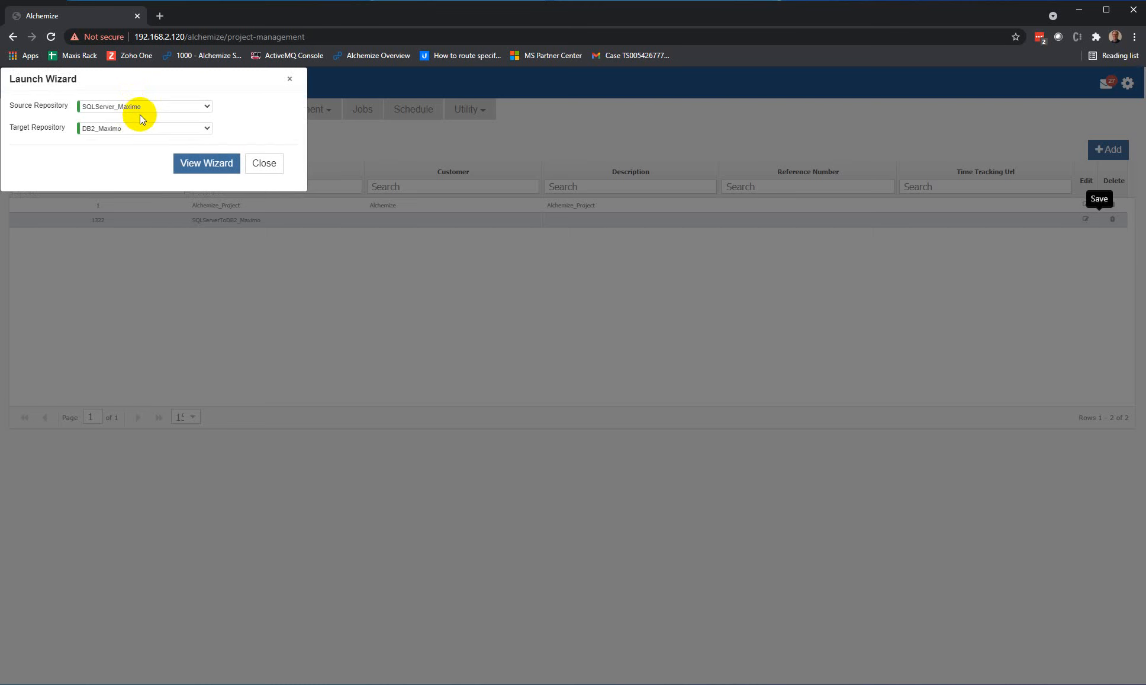
{"action": "left_click", "coordinate": [196, 165]}
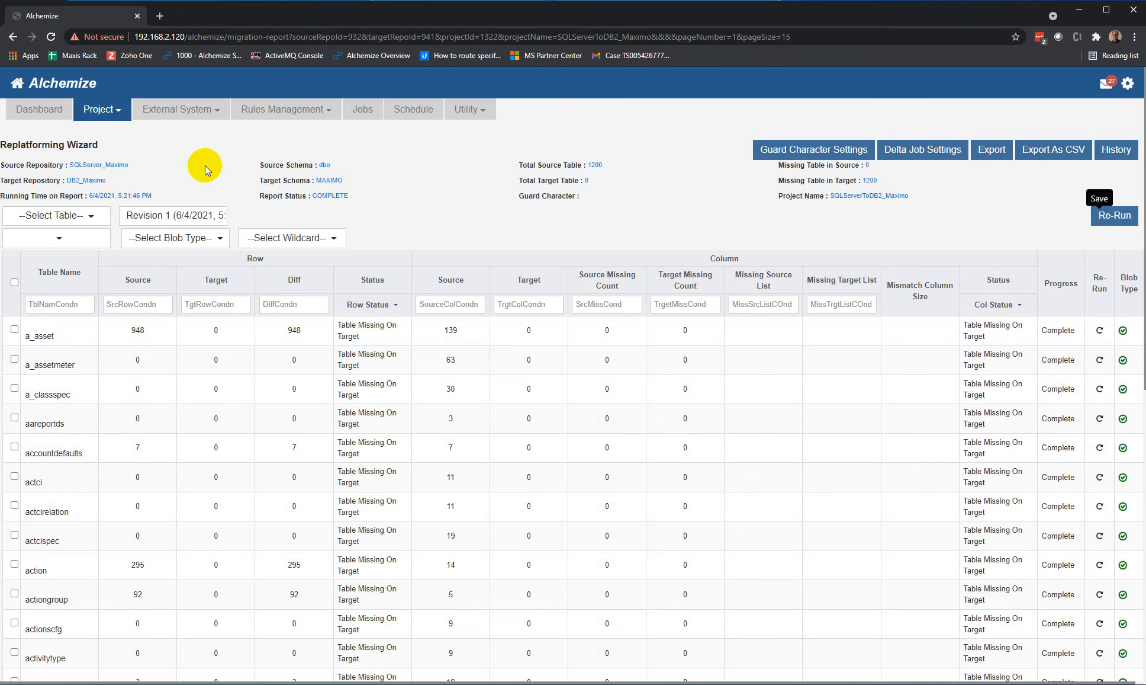
Step: Filter the wizard's table list by the name asset and select all listed tables
{"action": "left_click", "coordinate": [67, 304]}
{"action": "left_click", "coordinate": [46, 355]}
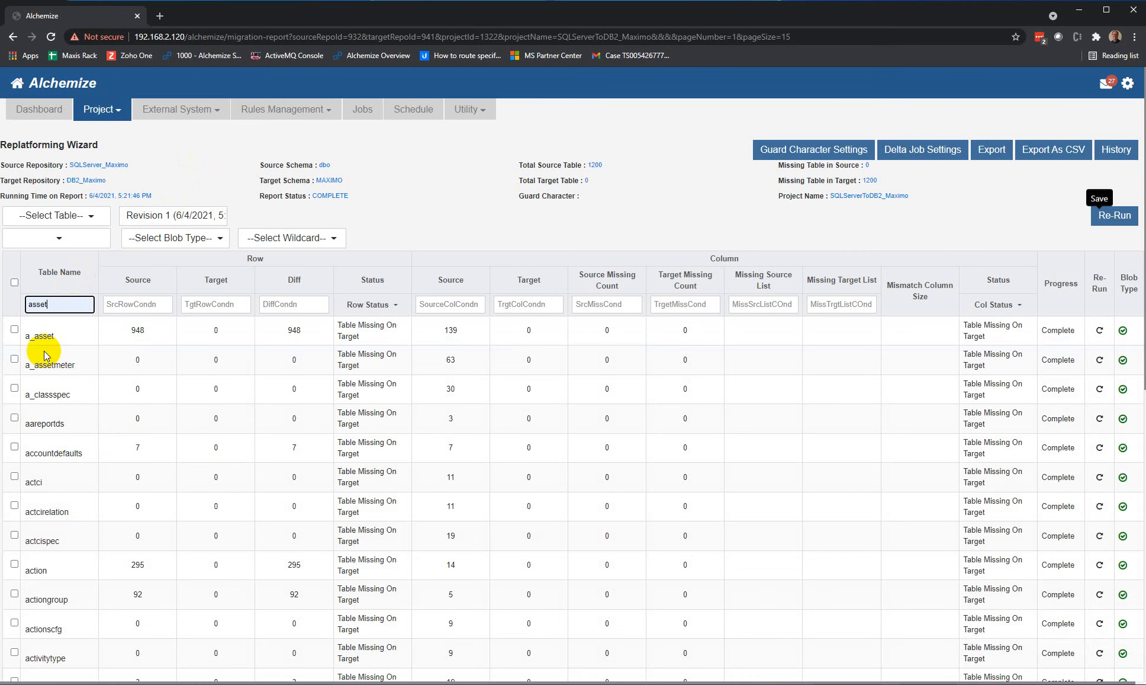
{"action": "key", "text": "Return"}
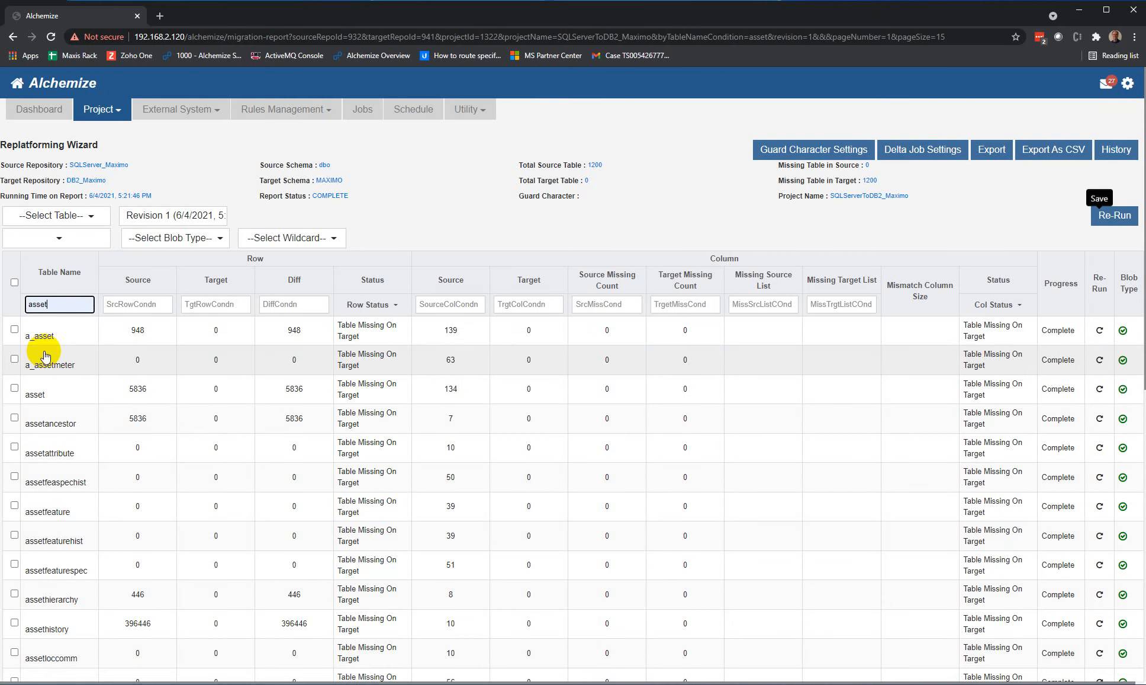
{"action": "left_click", "coordinate": [14, 282]}
{"action": "scroll", "coordinate": [178, 533], "scroll_direction": "down", "scroll_amount": 4}
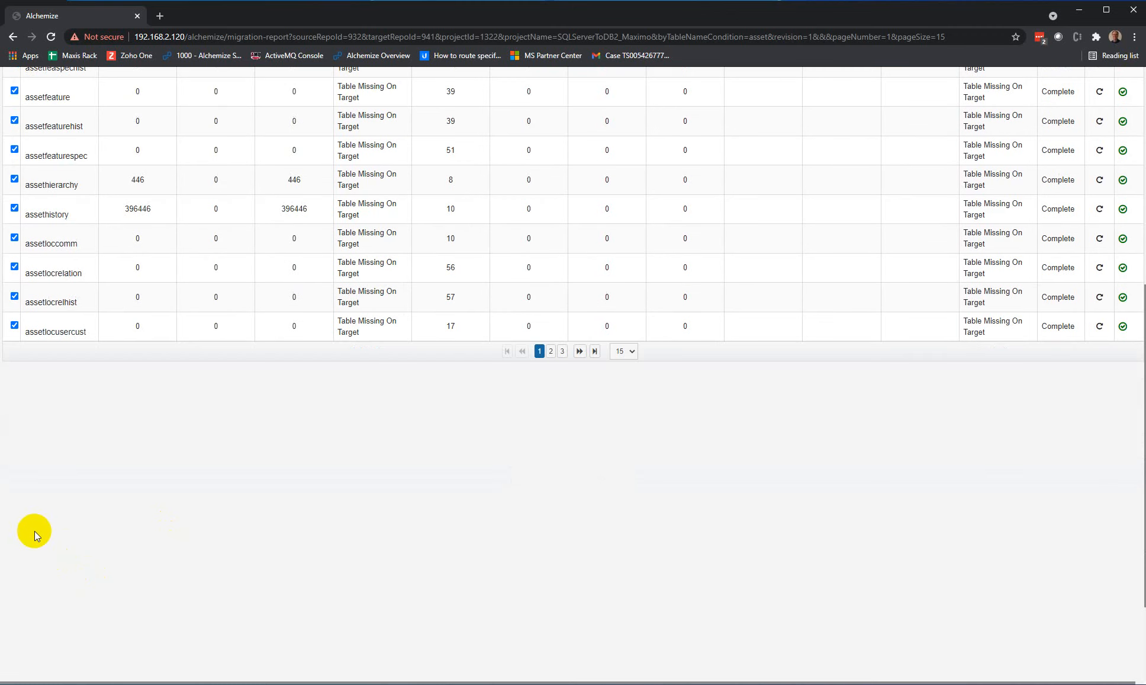
{"action": "scroll", "coordinate": [69, 520], "scroll_direction": "up", "scroll_amount": 4}
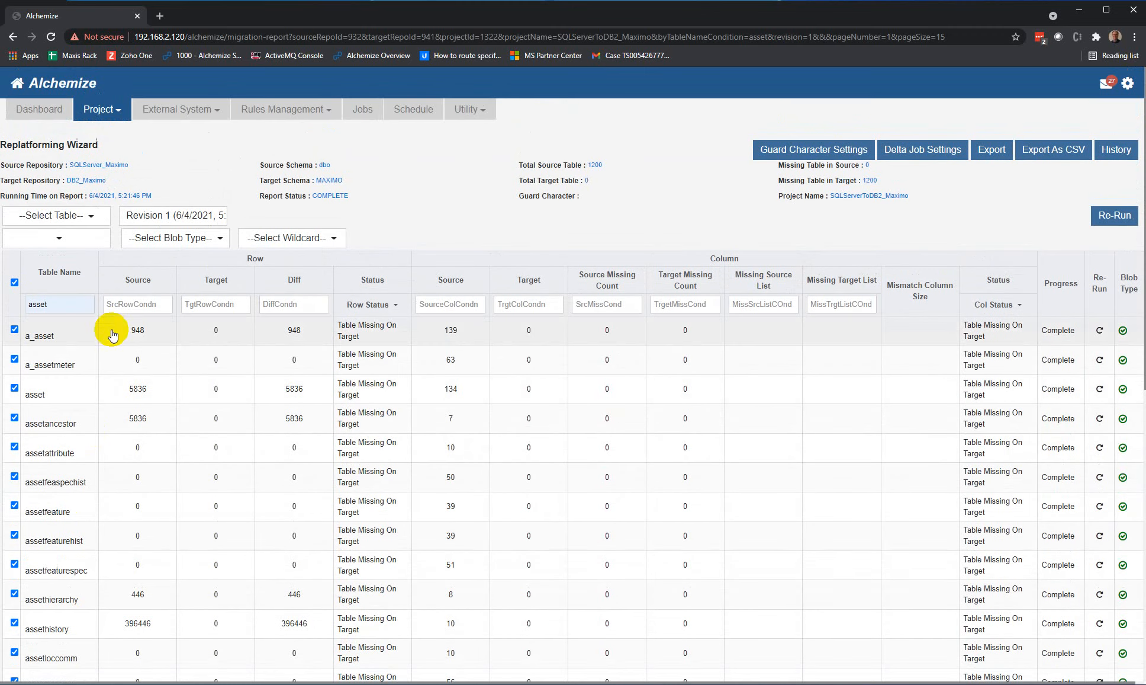
Step: Filter the tables to source row counts >0 and select all of them except jpassetsplink and spworkasset
{"action": "left_click", "coordinate": [137, 303]}
{"action": "left_click", "coordinate": [122, 336]}
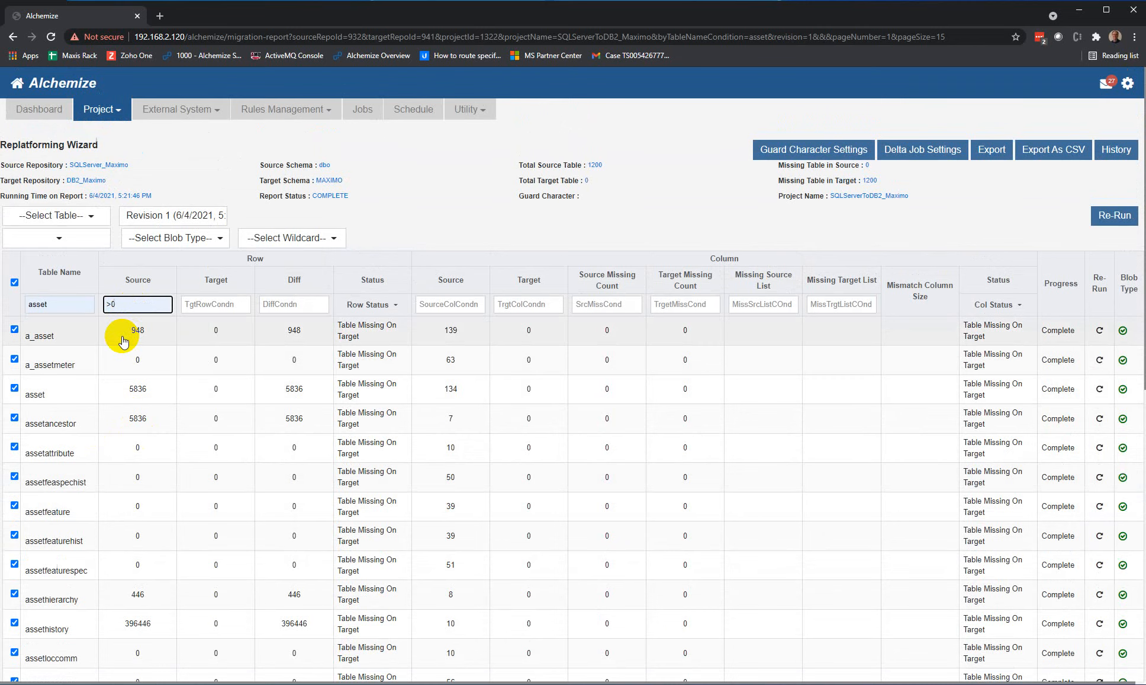
{"action": "key", "text": "Return"}
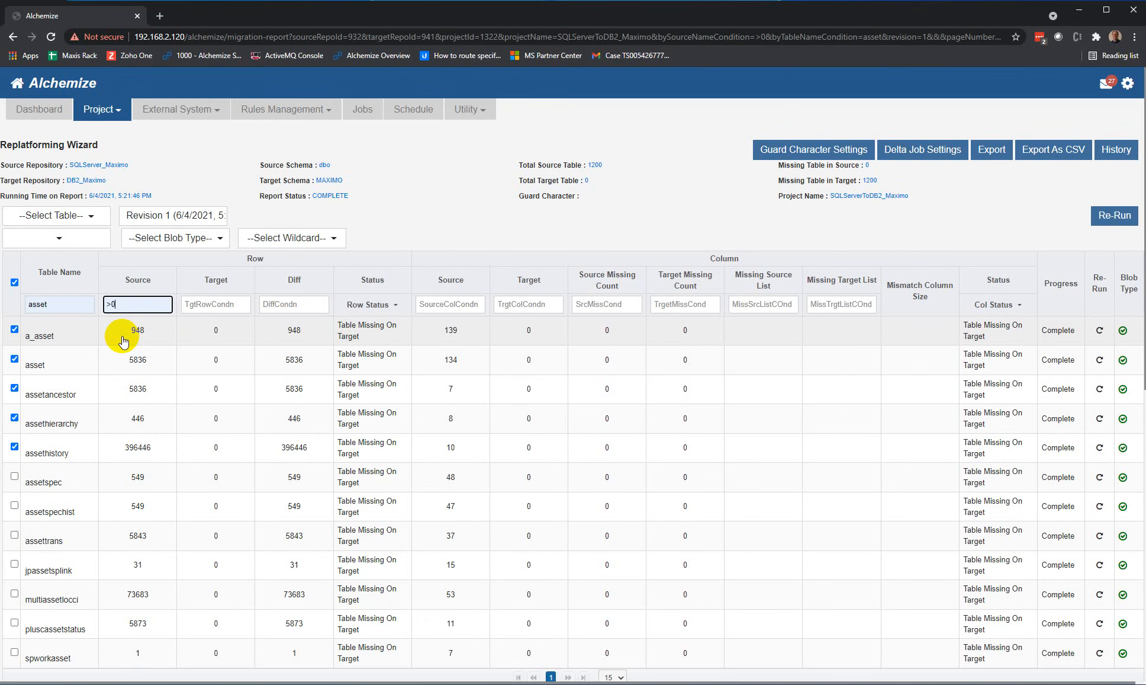
{"action": "left_click", "coordinate": [16, 283]}
{"action": "left_click", "coordinate": [15, 286]}
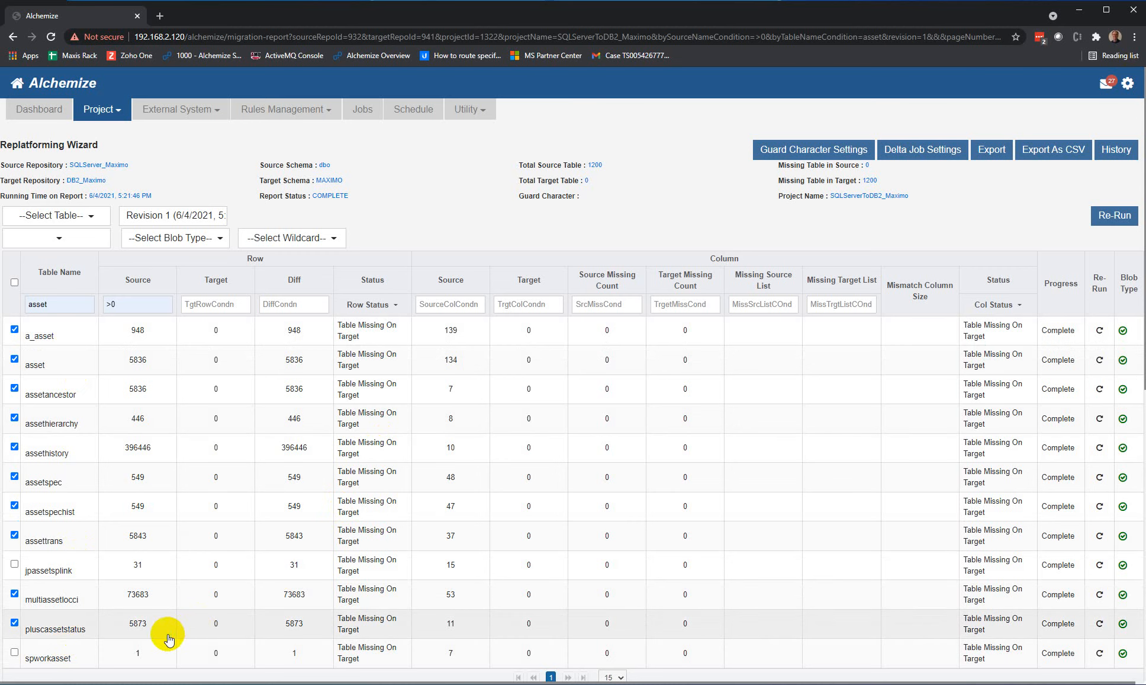
Step: Synchronize the database structures of the selected asset tables and check their row and column statuses
{"action": "right_click", "coordinate": [169, 638]}
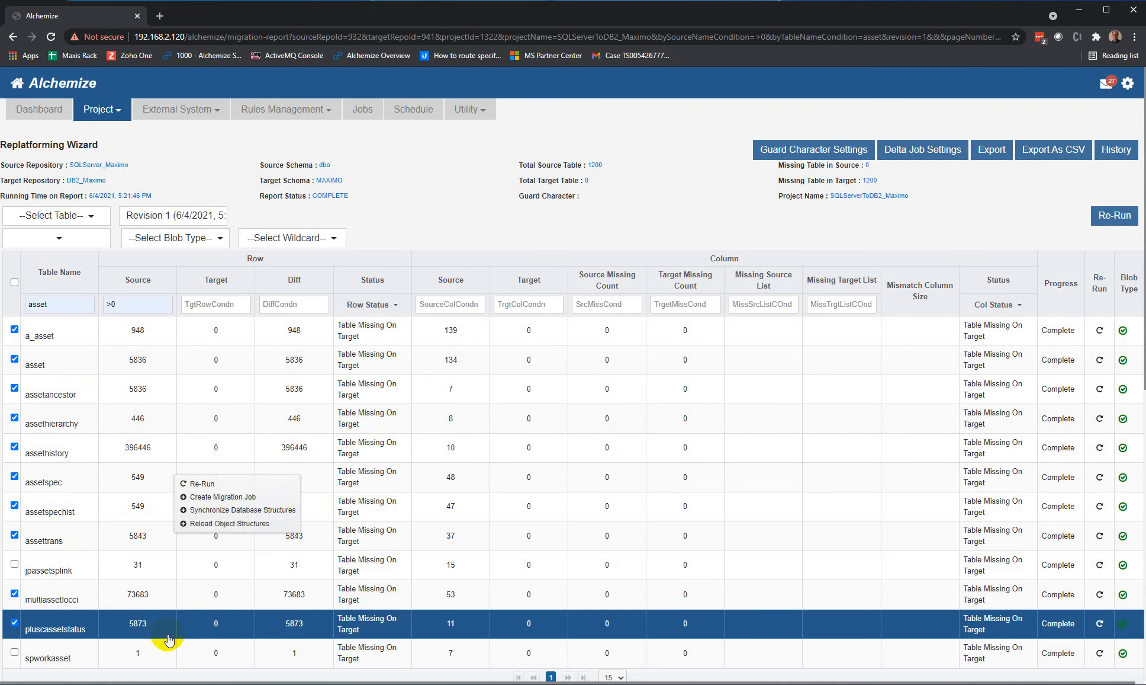
{"action": "left_click", "coordinate": [230, 511]}
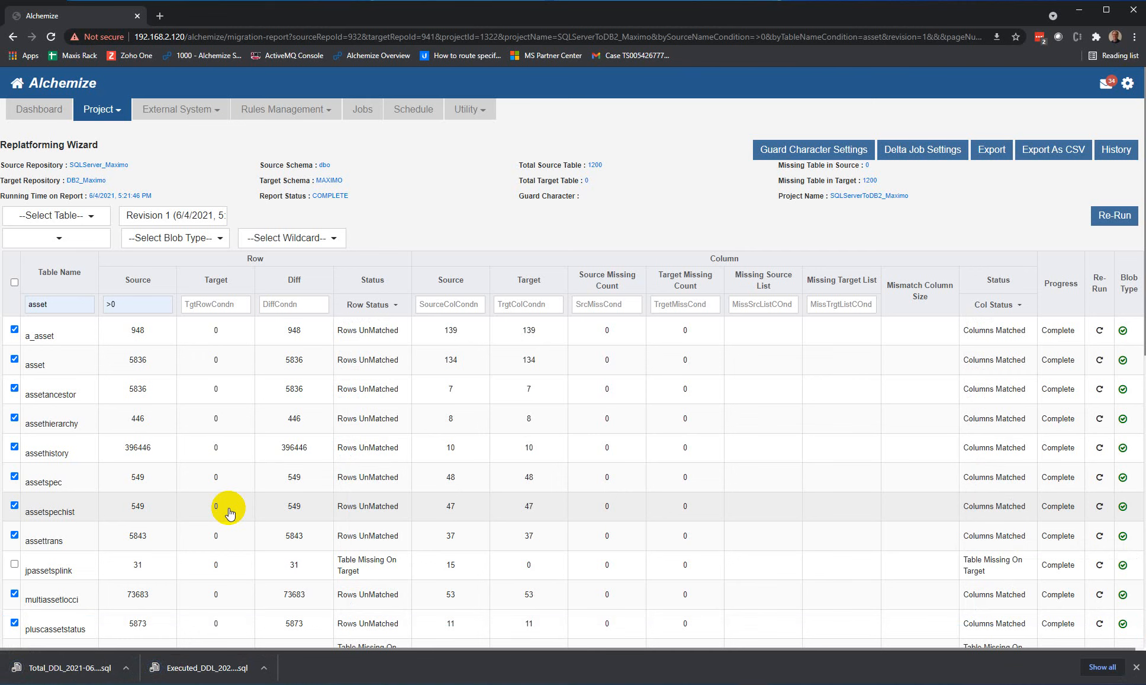
{"action": "scroll", "coordinate": [417, 523], "scroll_direction": "down", "scroll_amount": 2}
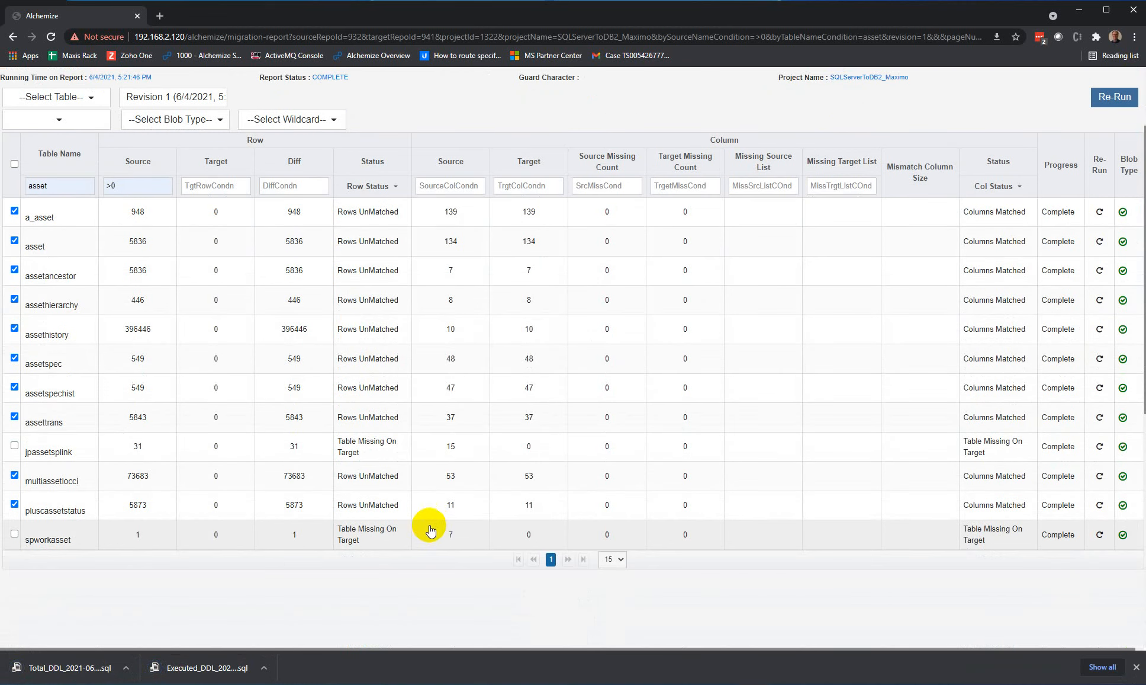
{"action": "scroll", "coordinate": [426, 525], "scroll_direction": "up", "scroll_amount": 2}
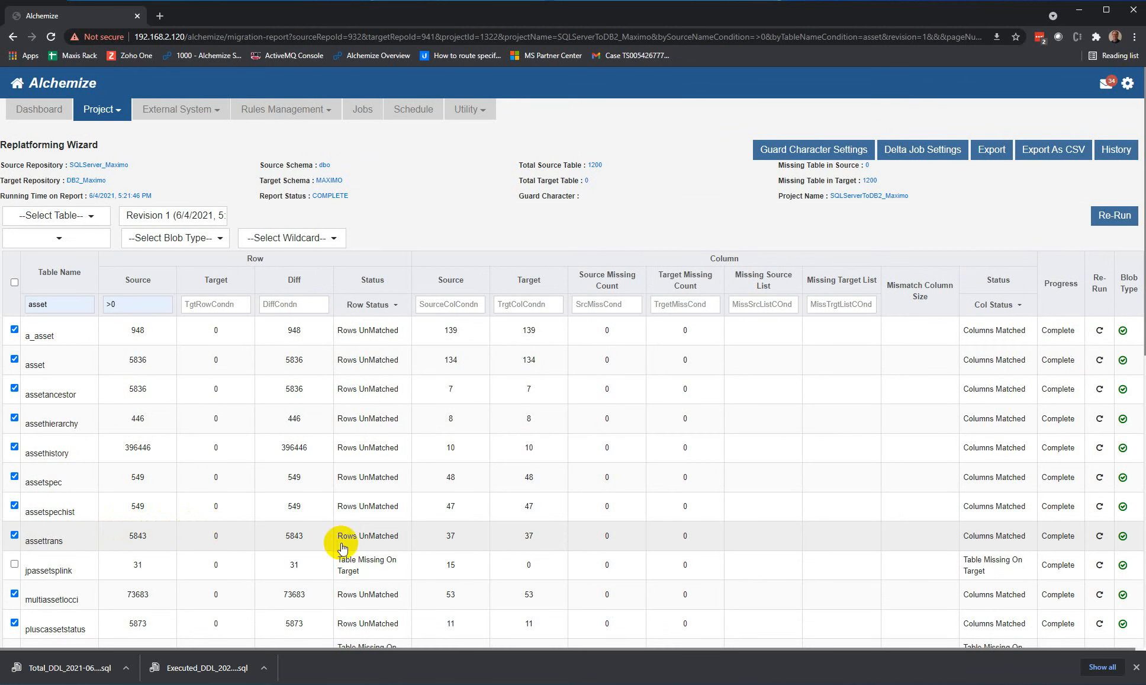
Step: Create a migration job for the selected tables with ASSET as both the ruleset prefix and the job prefix
{"action": "right_click", "coordinate": [247, 534]}
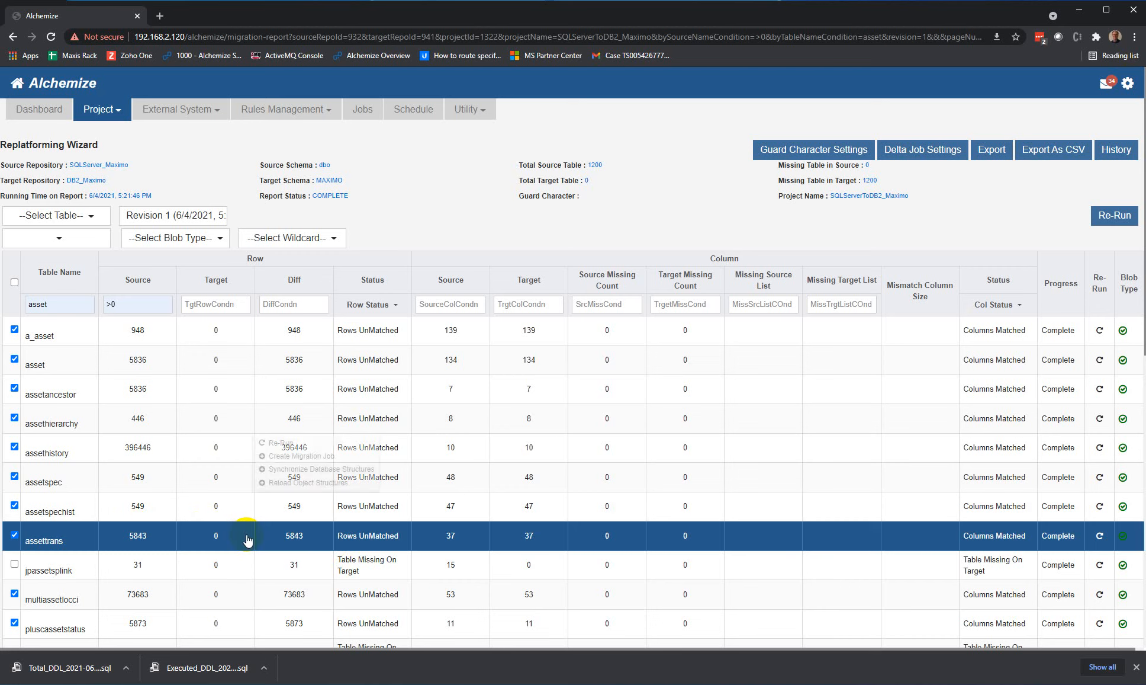
{"action": "left_click", "coordinate": [302, 455]}
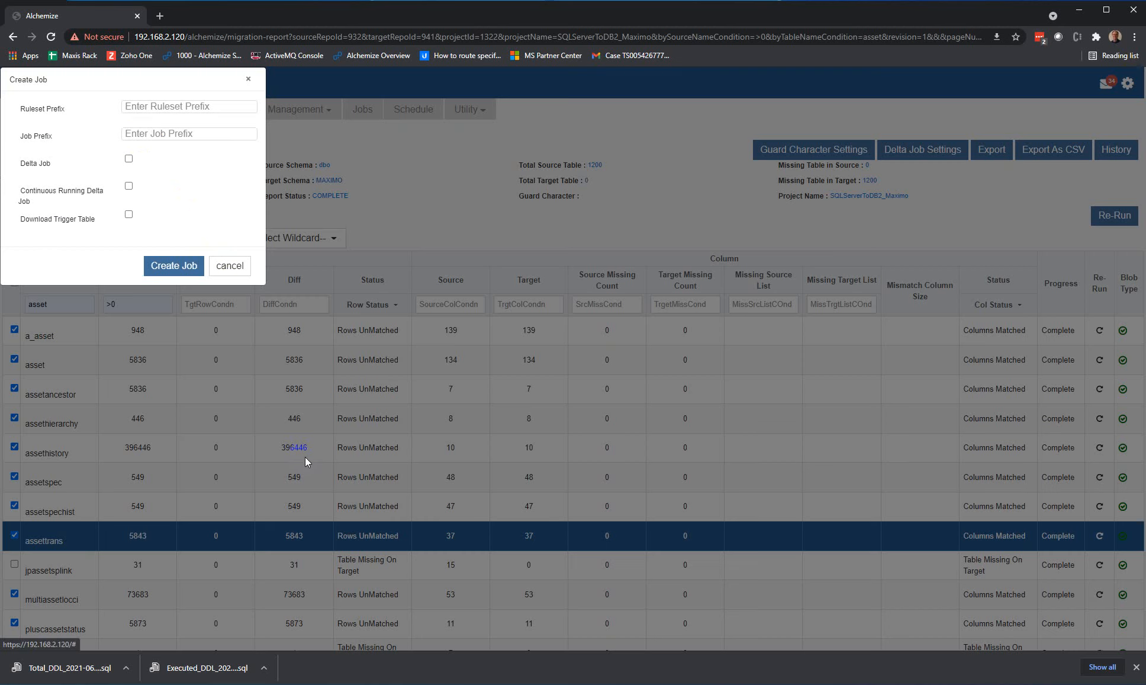
{"action": "left_click", "coordinate": [145, 113]}
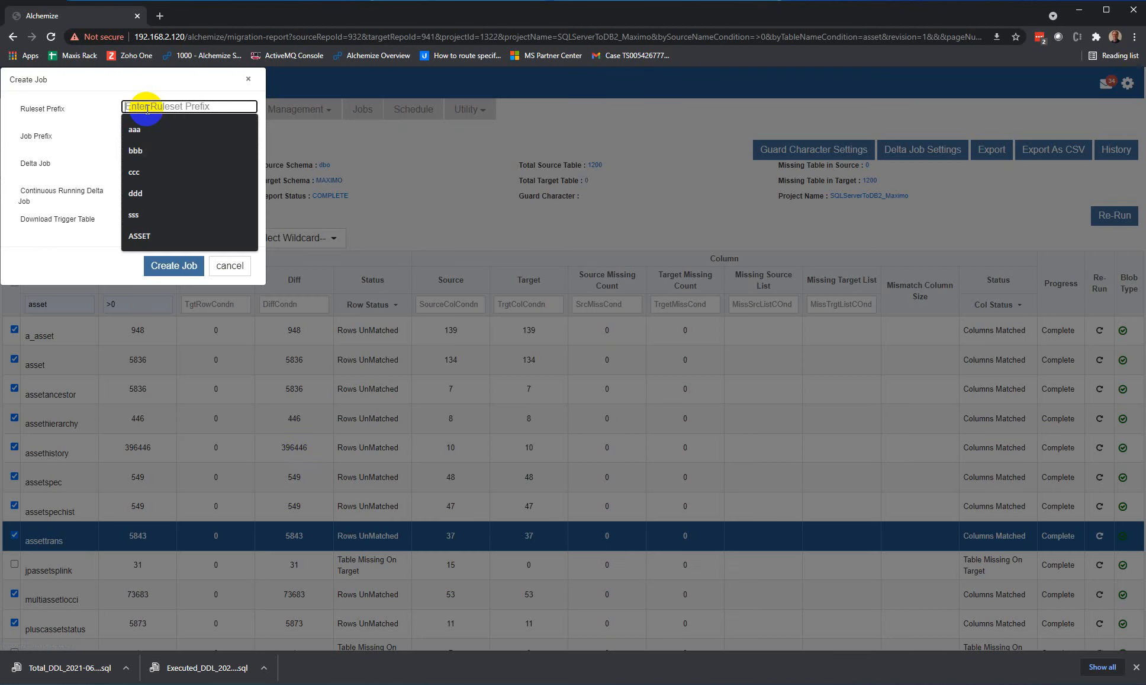
{"action": "left_click", "coordinate": [145, 238]}
{"action": "left_click", "coordinate": [179, 133]}
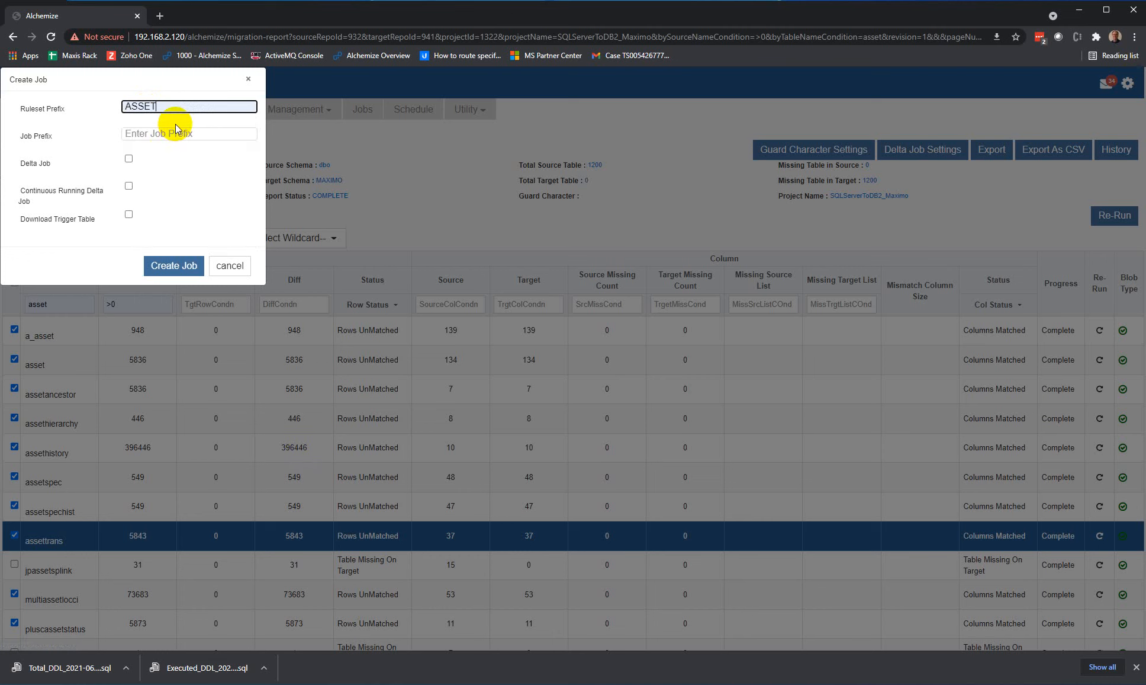
{"action": "left_click", "coordinate": [155, 264]}
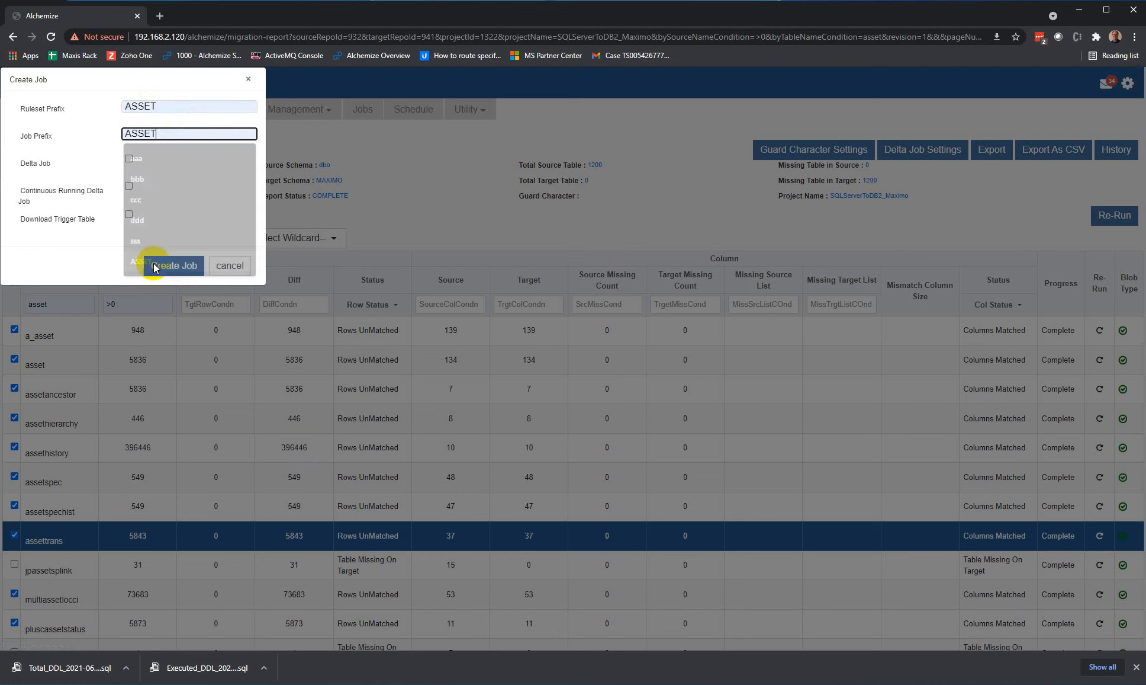
{"action": "left_click", "coordinate": [171, 266]}
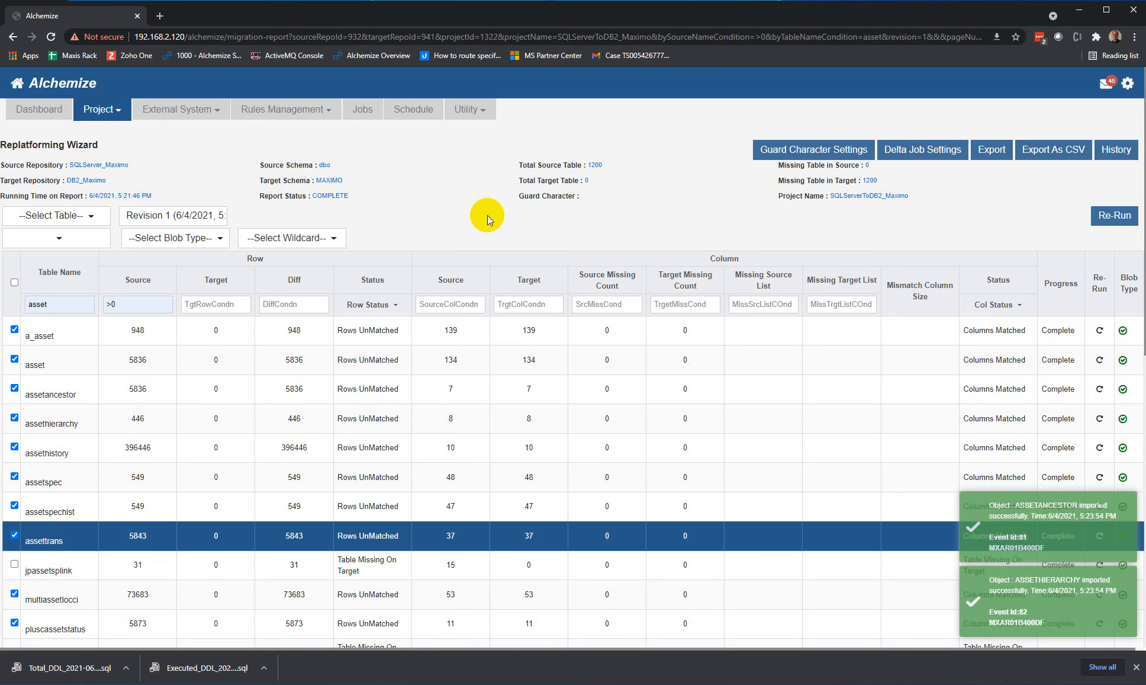
Step: Start launching the ASSET_SQLServerToDB2_Maximo_1 job, filter its validation list to Error and review the messages
{"action": "left_click", "coordinate": [357, 120]}
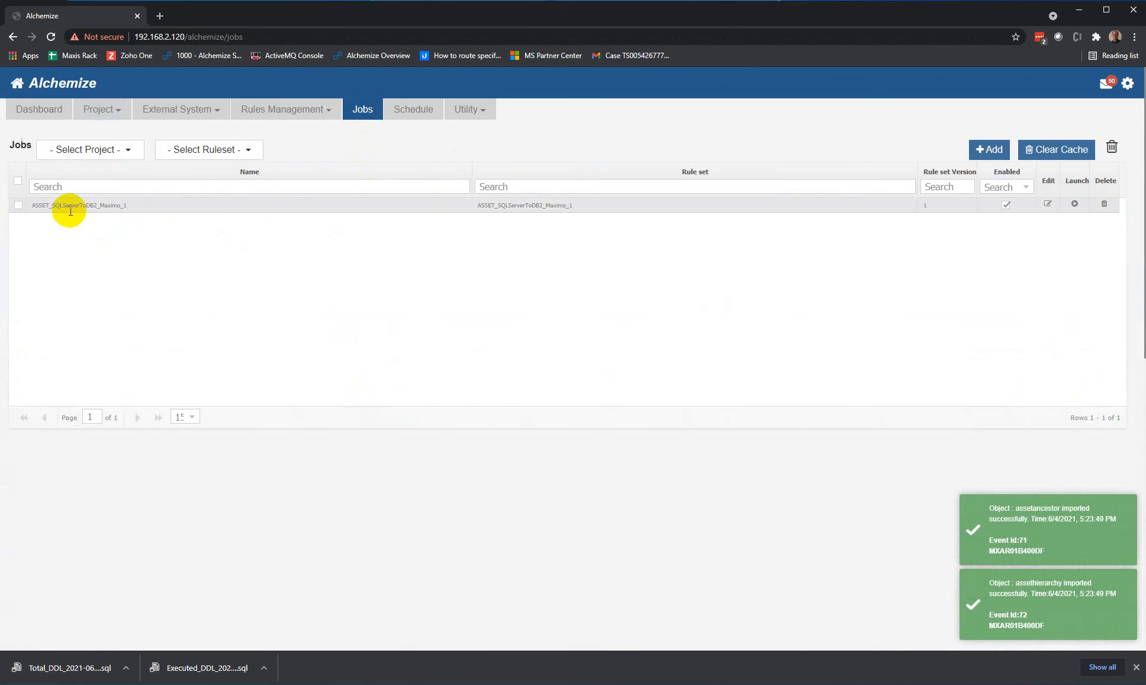
{"action": "left_click", "coordinate": [1075, 204]}
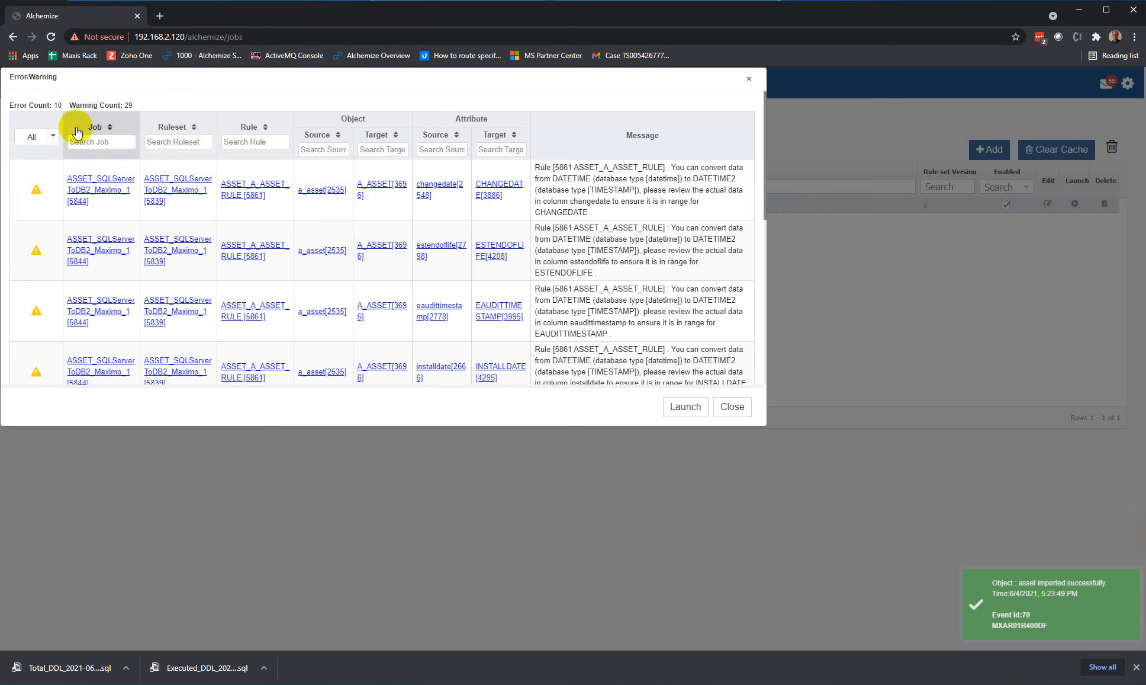
{"action": "left_click", "coordinate": [52, 135]}
{"action": "left_click", "coordinate": [30, 166]}
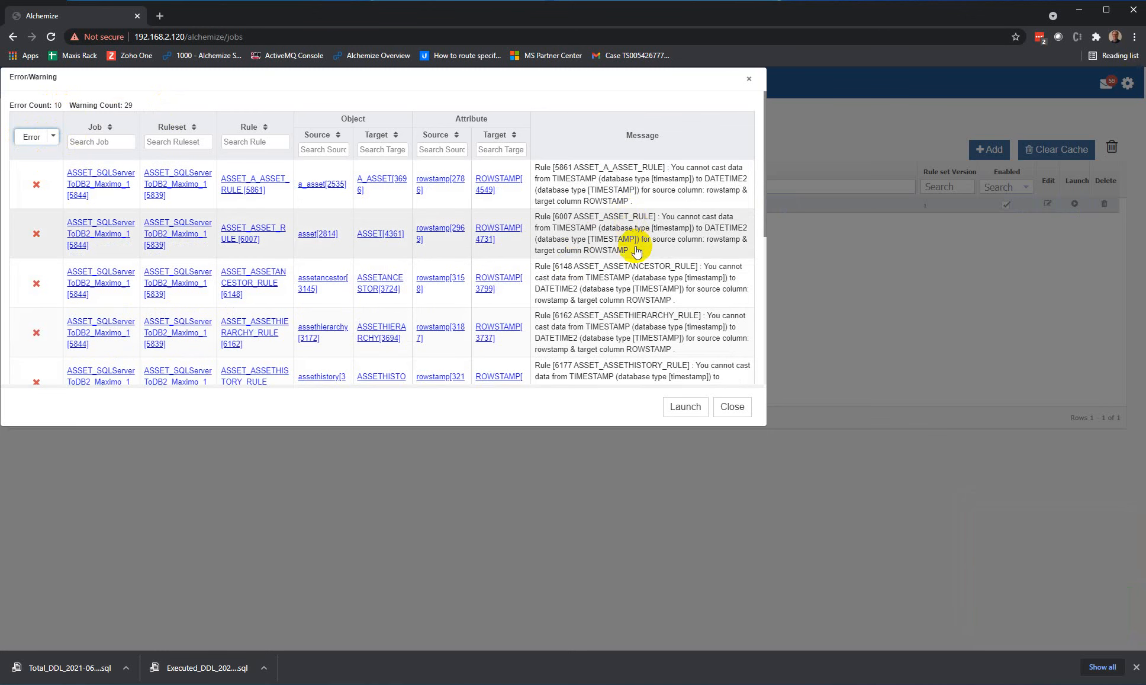
{"action": "scroll", "coordinate": [624, 248], "scroll_direction": "down", "scroll_amount": 5}
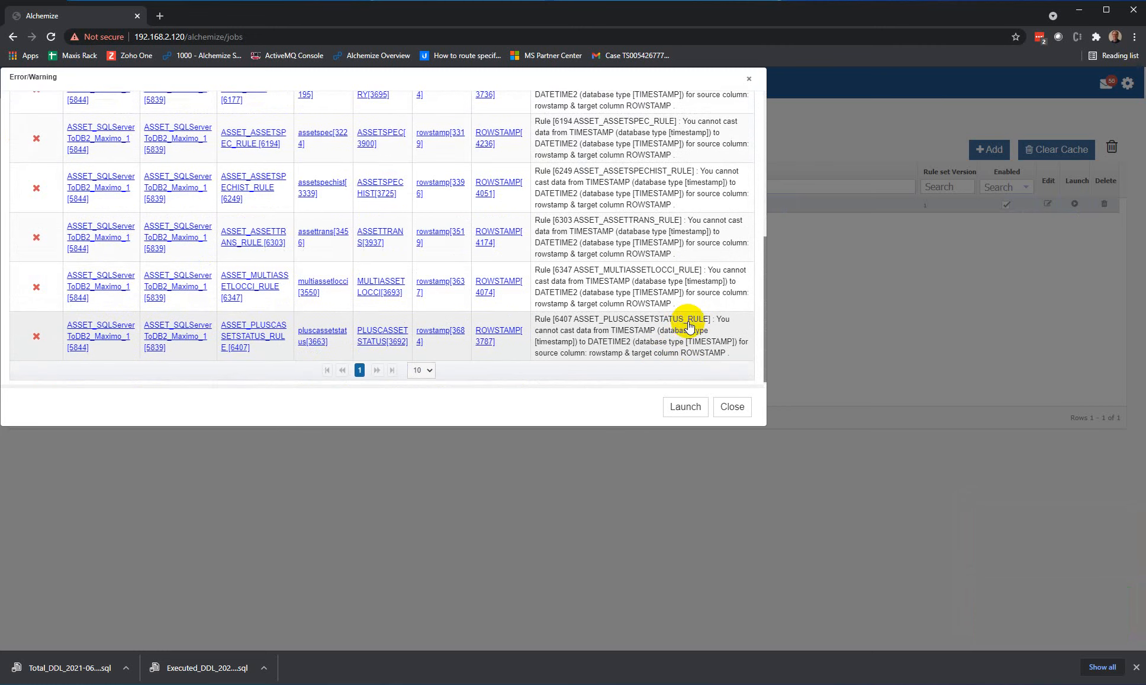
Step: Close the validation list and filter the Transform Workspace to the target attribute name rowstamp
{"action": "left_click", "coordinate": [722, 408]}
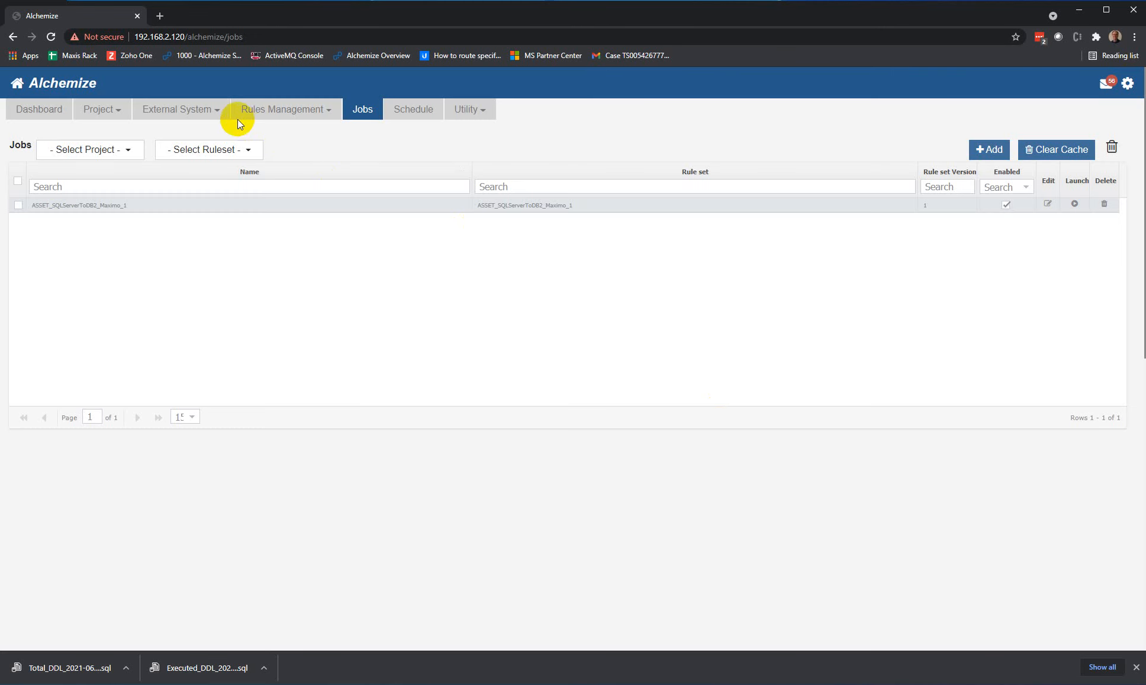
{"action": "left_click", "coordinate": [221, 116]}
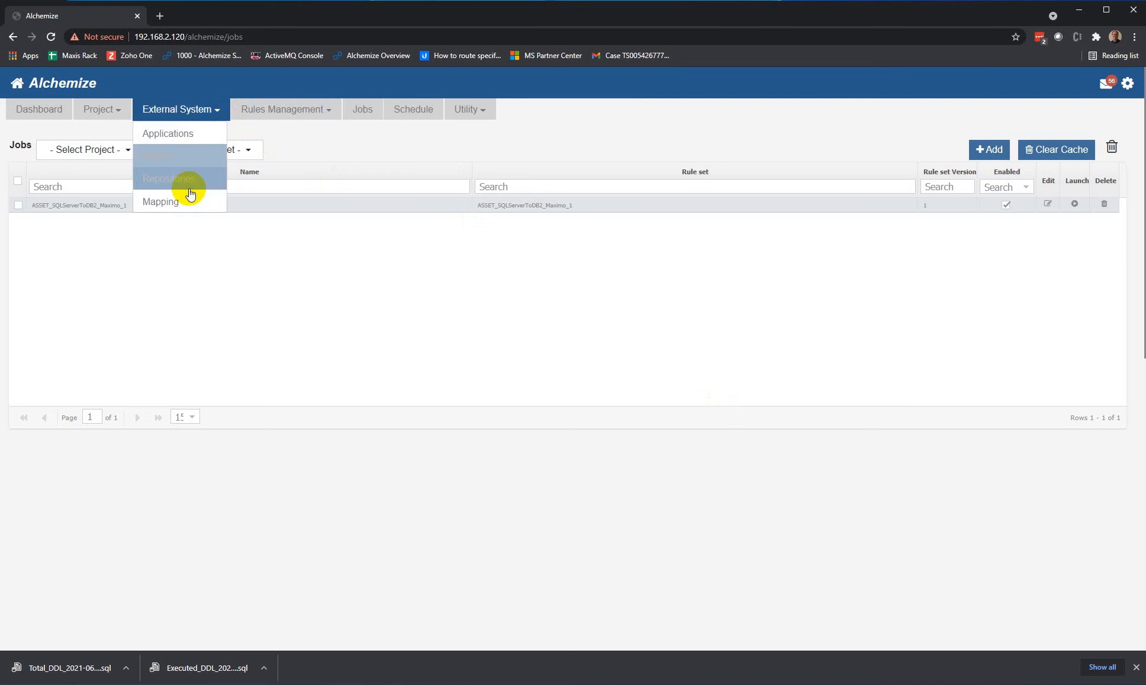
{"action": "left_click", "coordinate": [287, 118]}
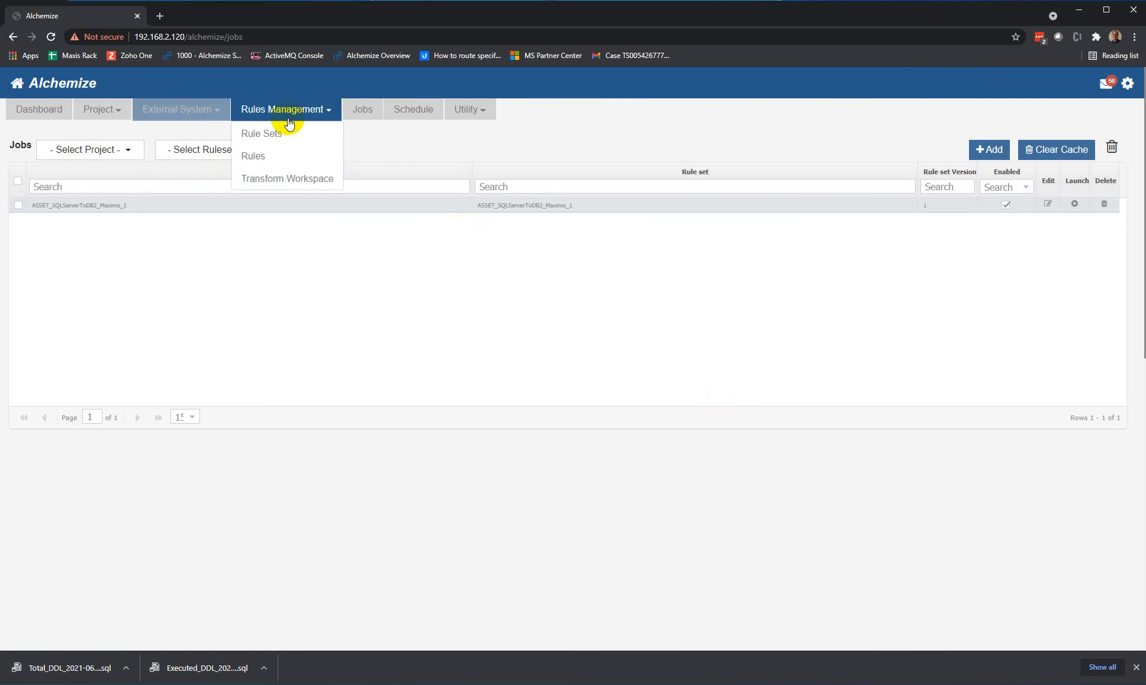
{"action": "left_click", "coordinate": [295, 185]}
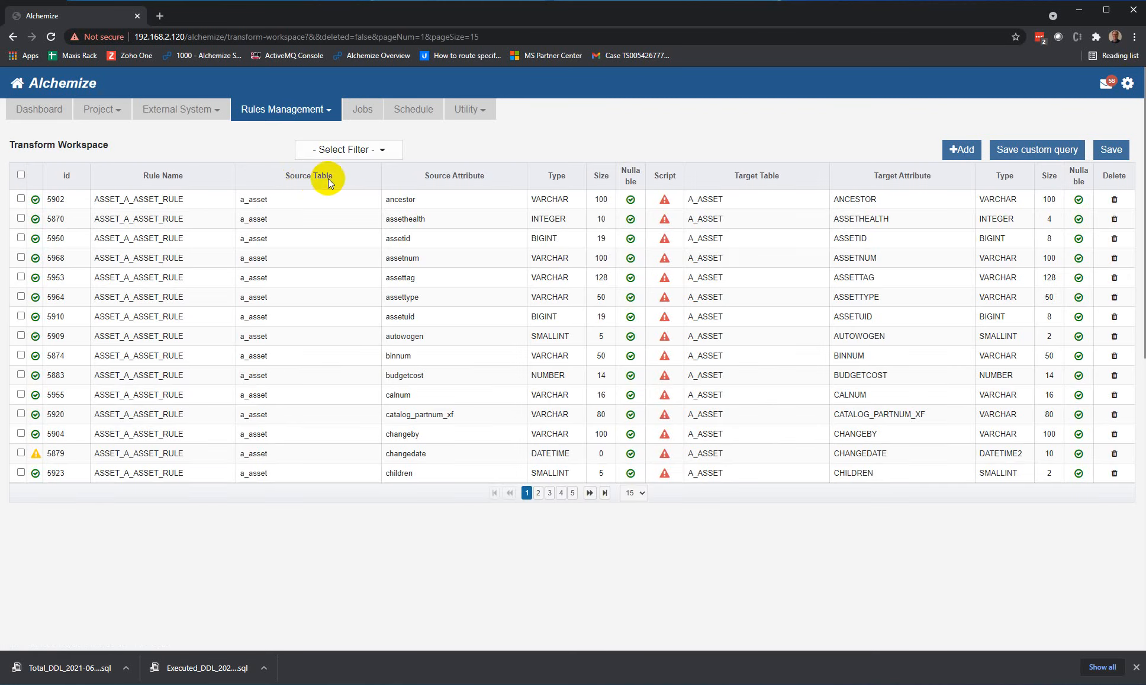
{"action": "left_click", "coordinate": [369, 150]}
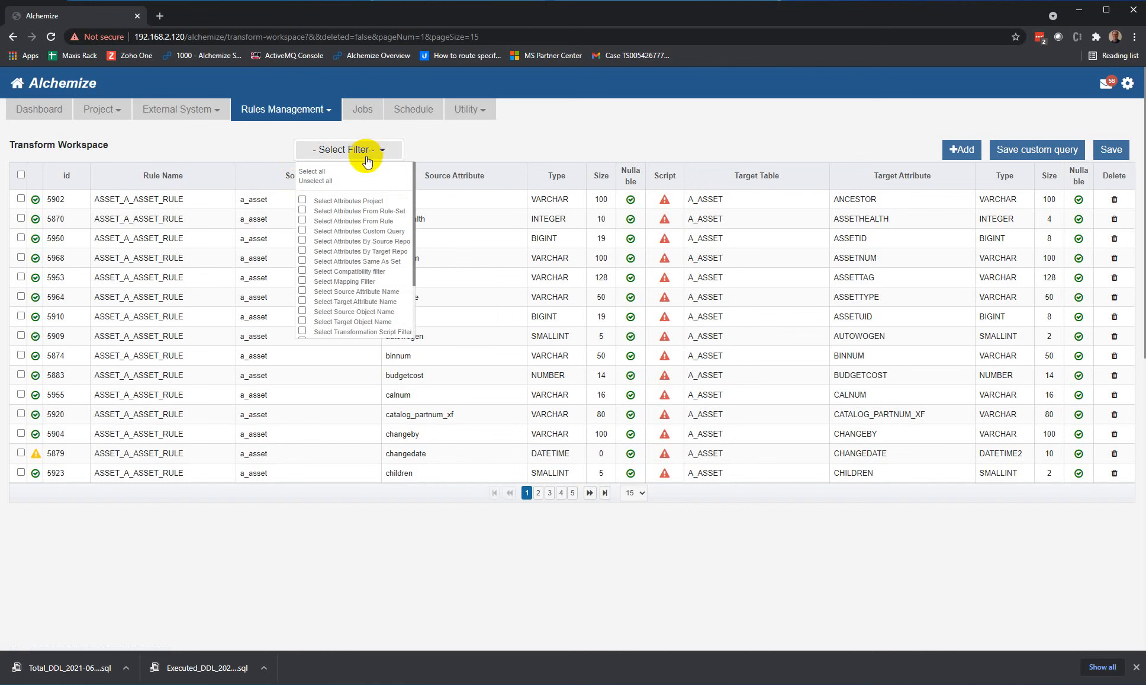
{"action": "left_click", "coordinate": [364, 304]}
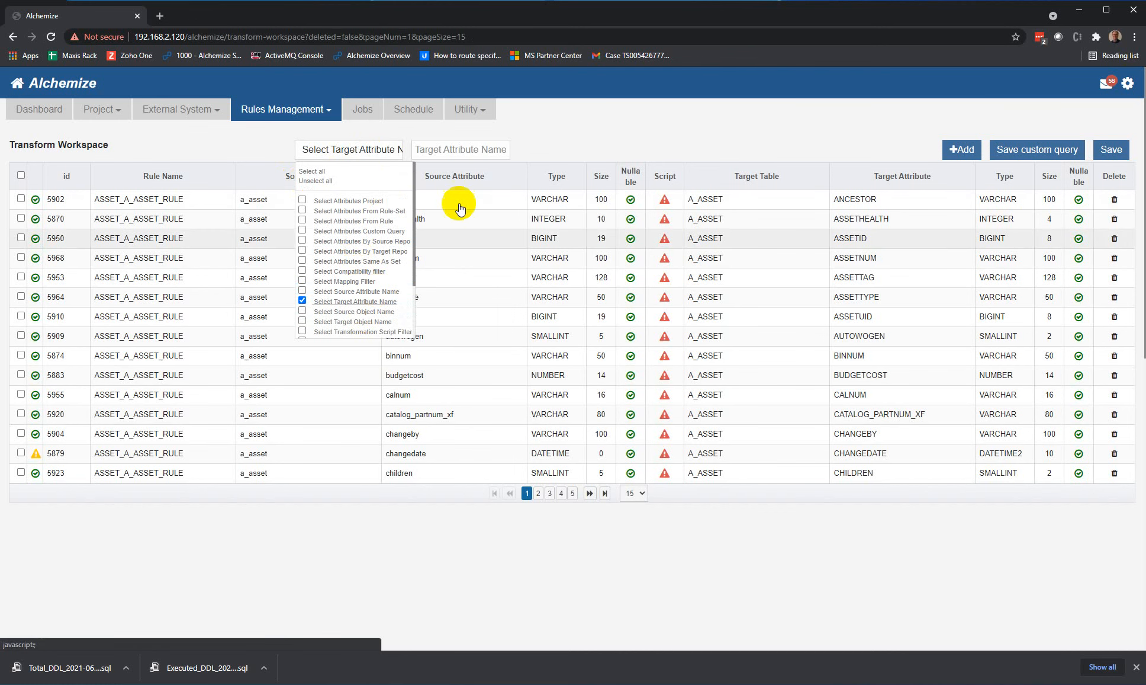
{"action": "left_click", "coordinate": [465, 151]}
{"action": "left_click", "coordinate": [445, 176]}
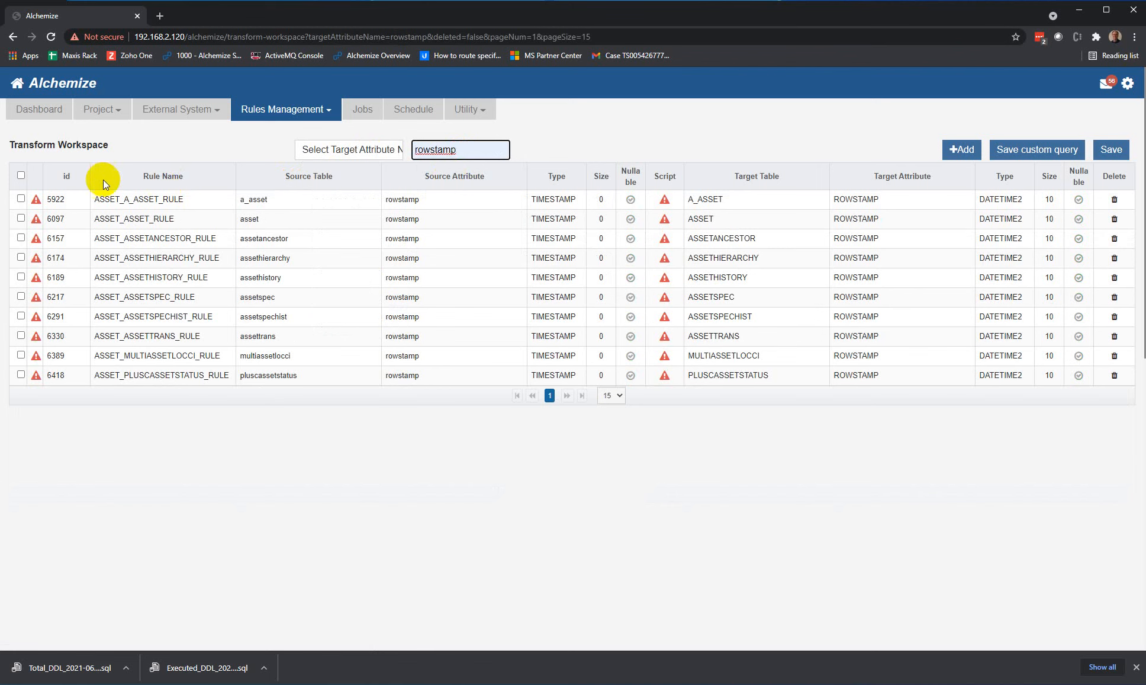
Step: Apply the CurrentTimeStamp transformation from TransformationLibrary to all the filtered rowstamp attributes and save it
{"action": "left_click", "coordinate": [21, 174]}
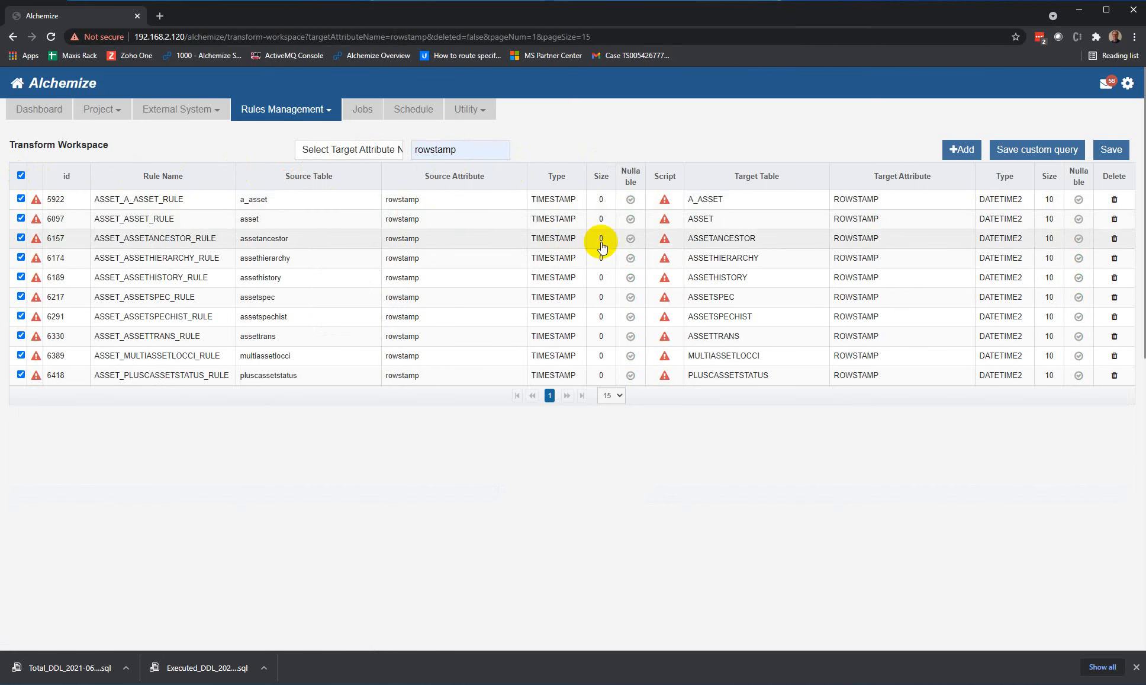
{"action": "right_click", "coordinate": [665, 236]}
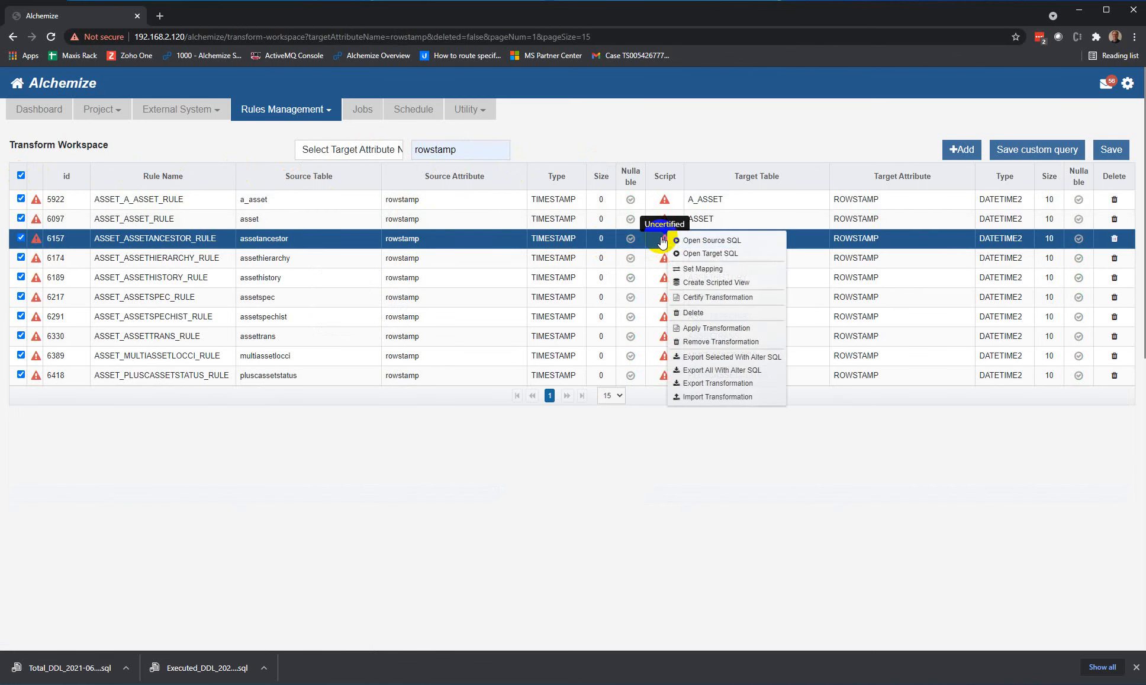
{"action": "left_click", "coordinate": [716, 329]}
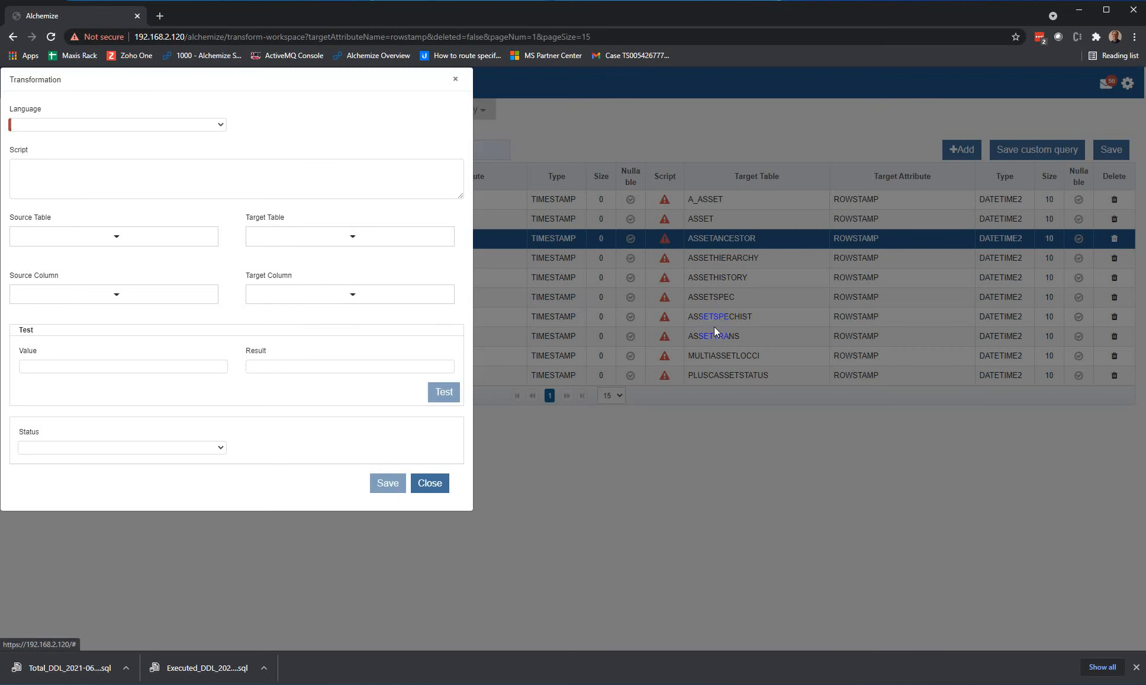
{"action": "left_click", "coordinate": [212, 126]}
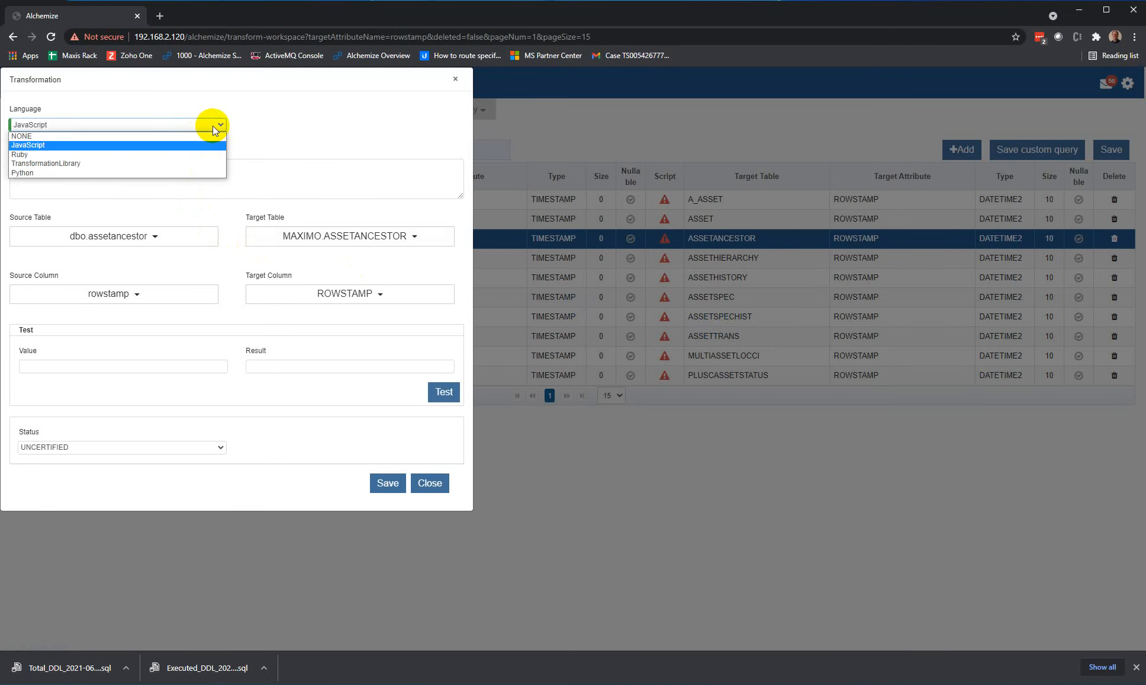
{"action": "left_click", "coordinate": [155, 161]}
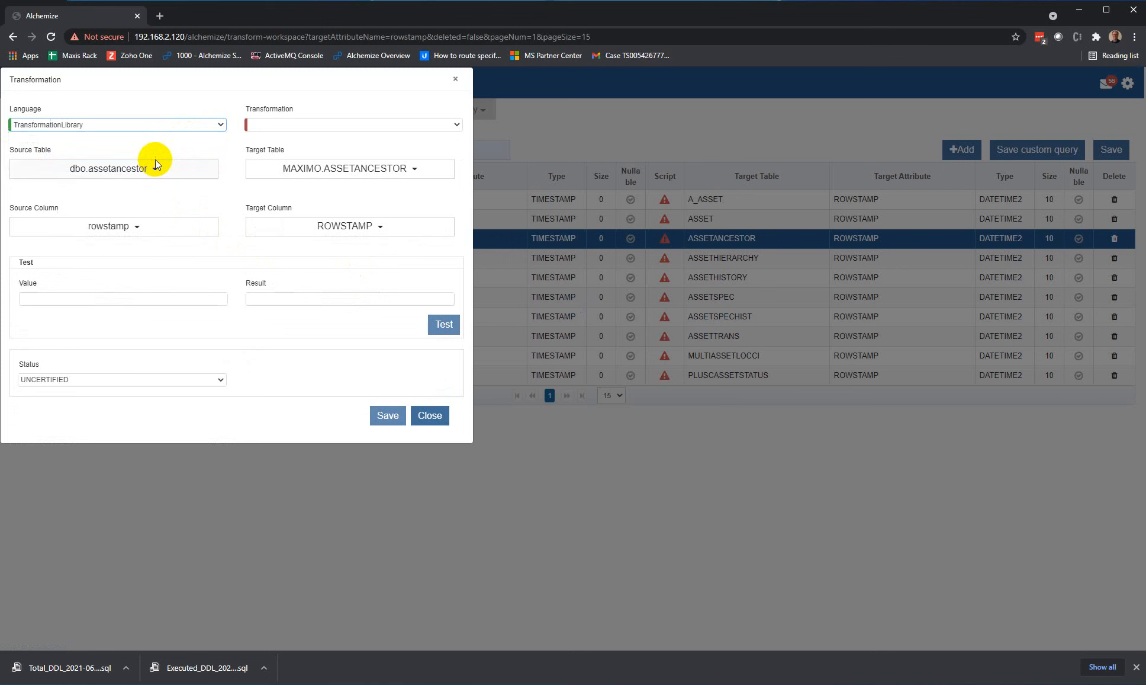
{"action": "left_click", "coordinate": [346, 125]}
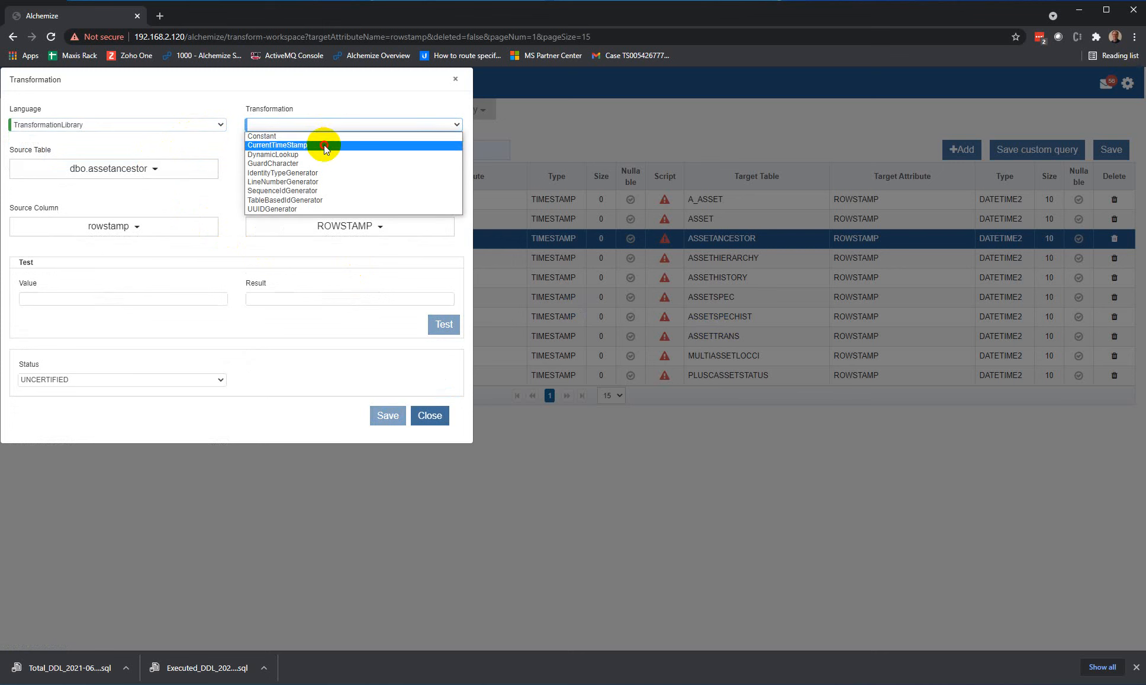
{"action": "left_click", "coordinate": [324, 146]}
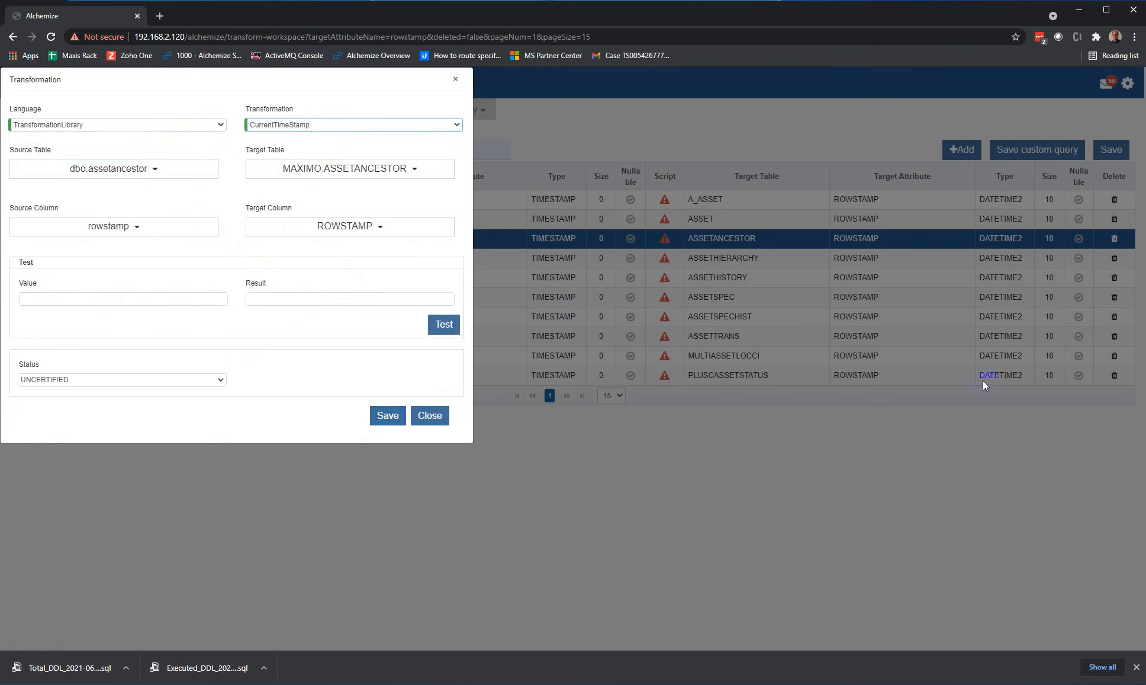
{"action": "left_click", "coordinate": [389, 416]}
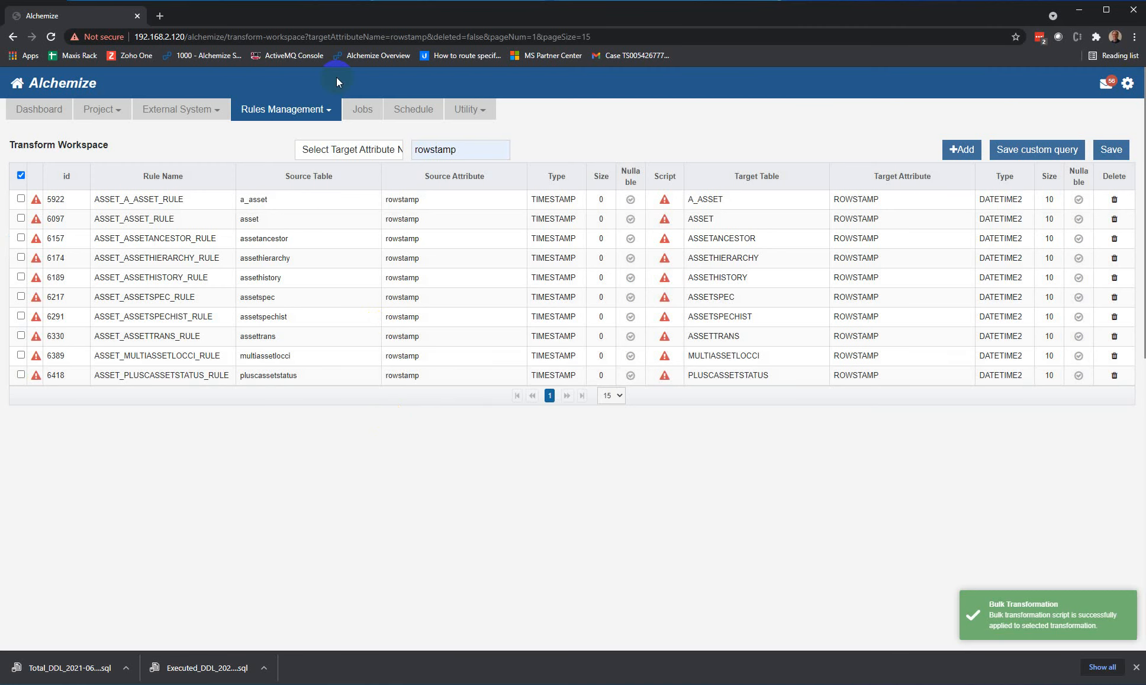
Step: Start launching the ASSET_SQLServerToDB2_Maximo_1 job again, filter its validation list to Warning and review the messages
{"action": "left_click", "coordinate": [365, 116]}
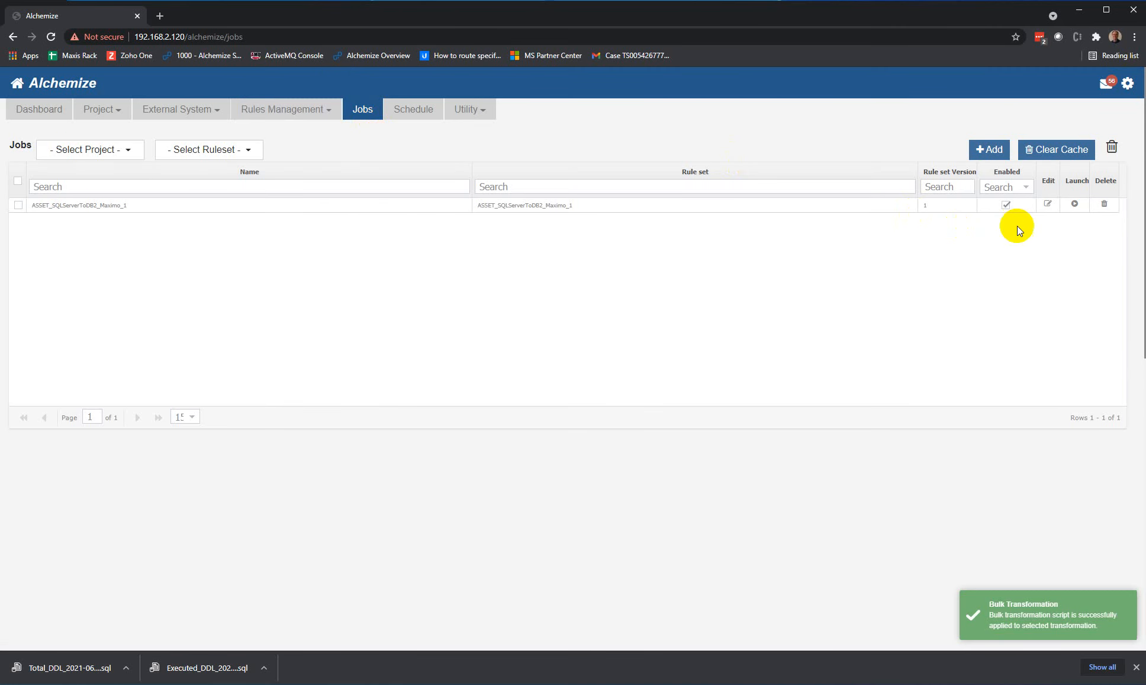
{"action": "left_click", "coordinate": [1075, 203]}
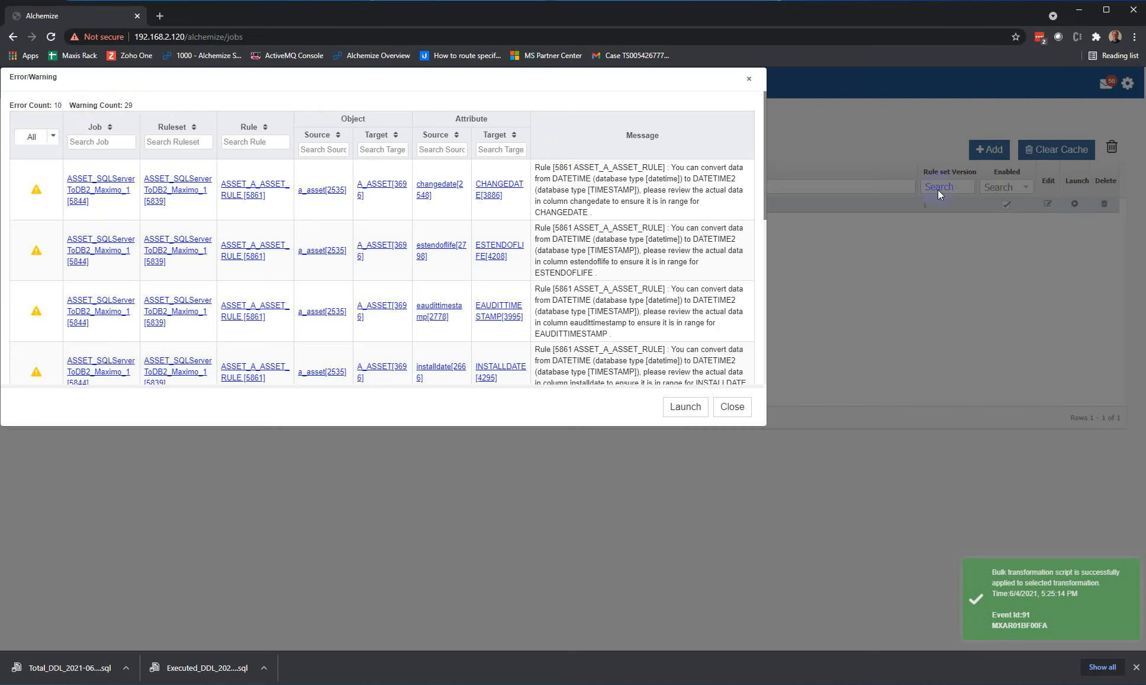
{"action": "left_click", "coordinate": [51, 142]}
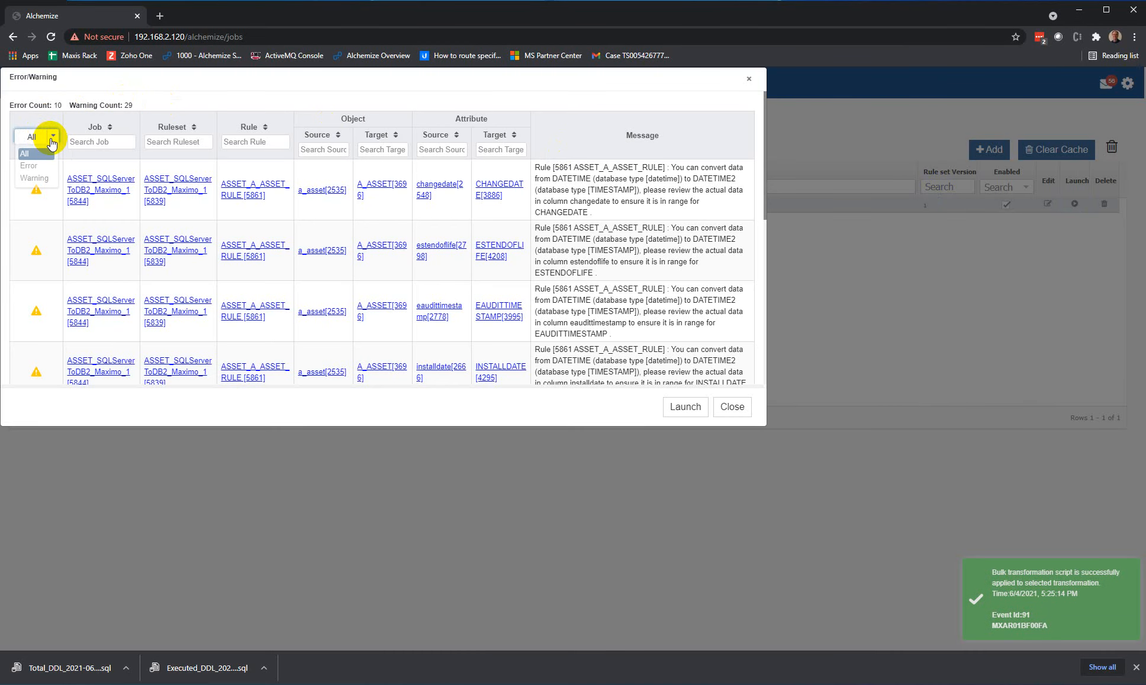
{"action": "left_click", "coordinate": [39, 177]}
{"action": "scroll", "coordinate": [675, 210], "scroll_direction": "down", "scroll_amount": 1}
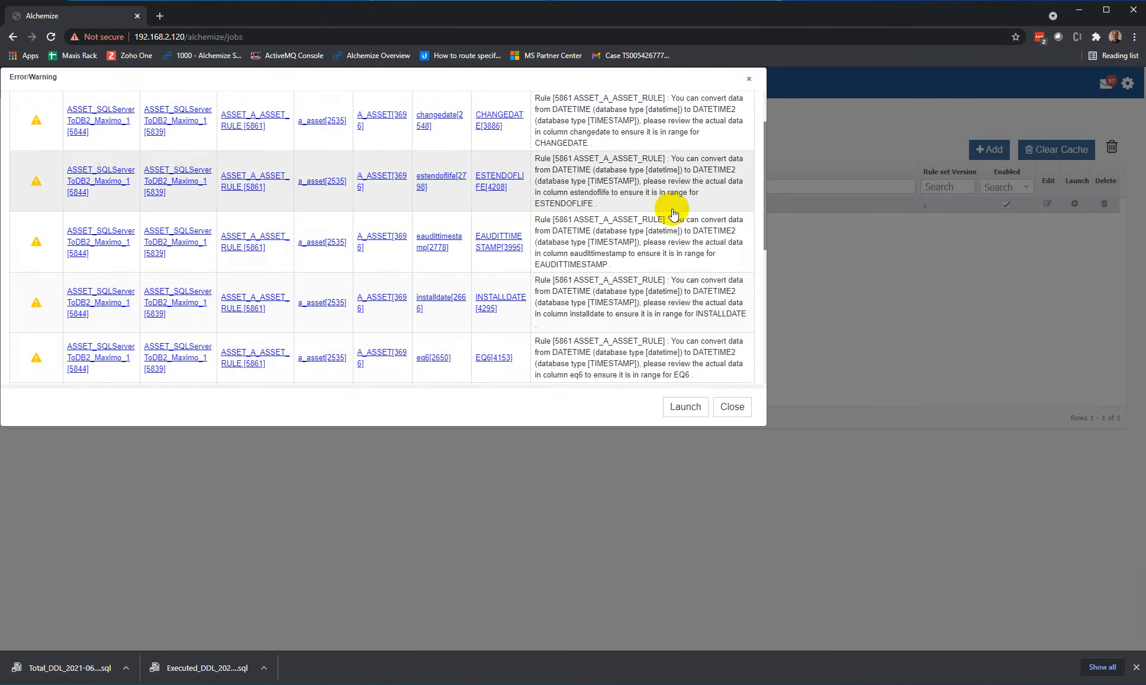
{"action": "scroll", "coordinate": [674, 212], "scroll_direction": "down", "scroll_amount": 5}
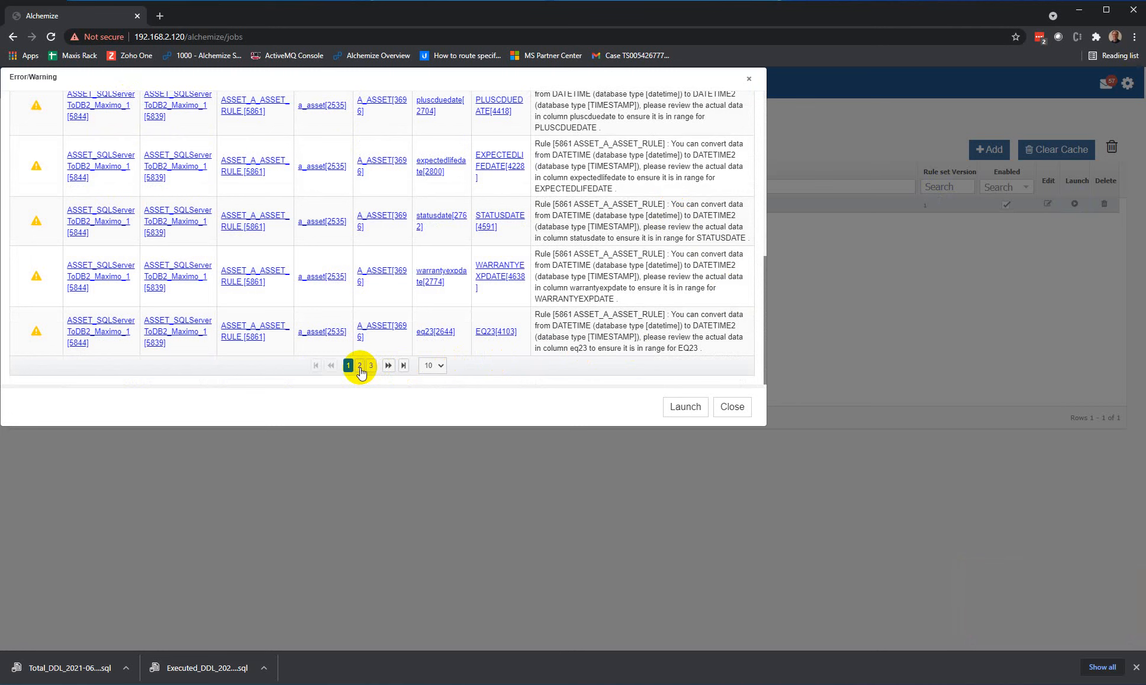
{"action": "left_click", "coordinate": [359, 366]}
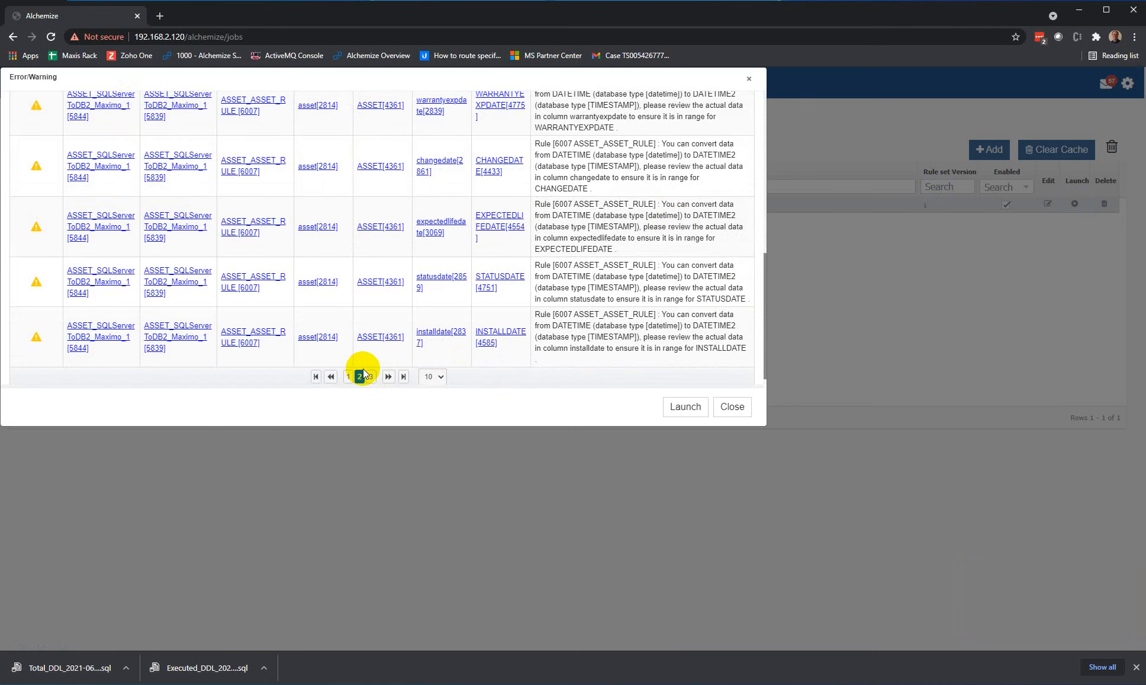
{"action": "left_click", "coordinate": [348, 376]}
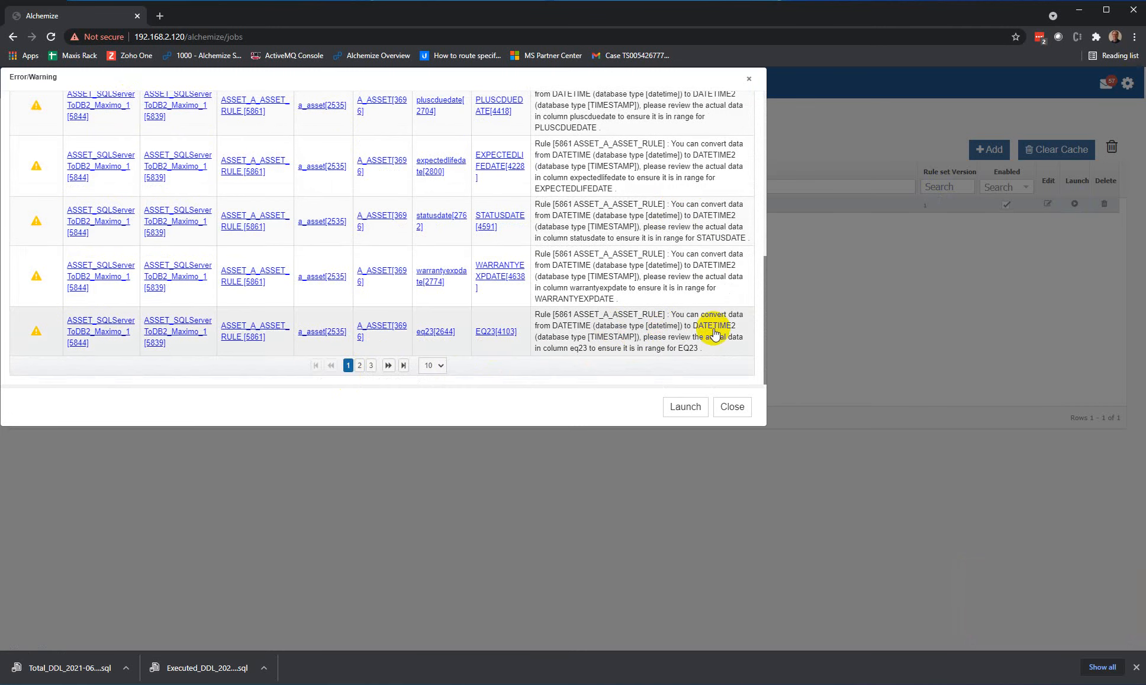
{"action": "left_click_drag", "start_coordinate": [764, 311], "coordinate": [749, 95]}
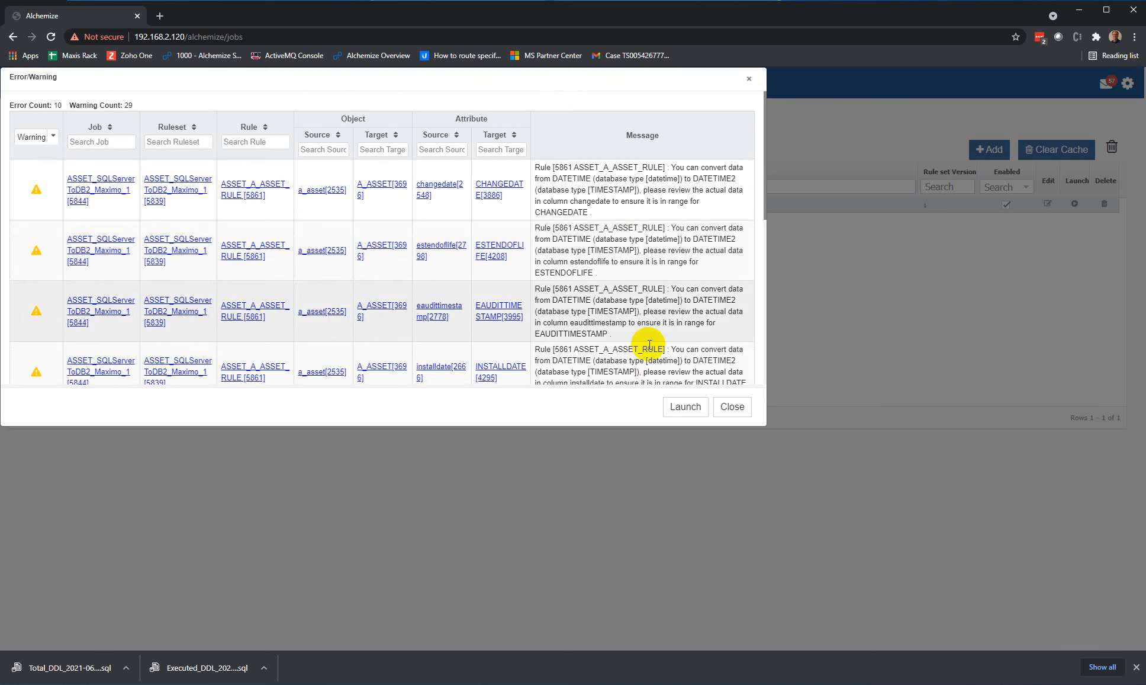
Step: Launch the ASSET job despite the listed messages and monitor its progress and status on the dashboard
{"action": "left_click", "coordinate": [685, 406]}
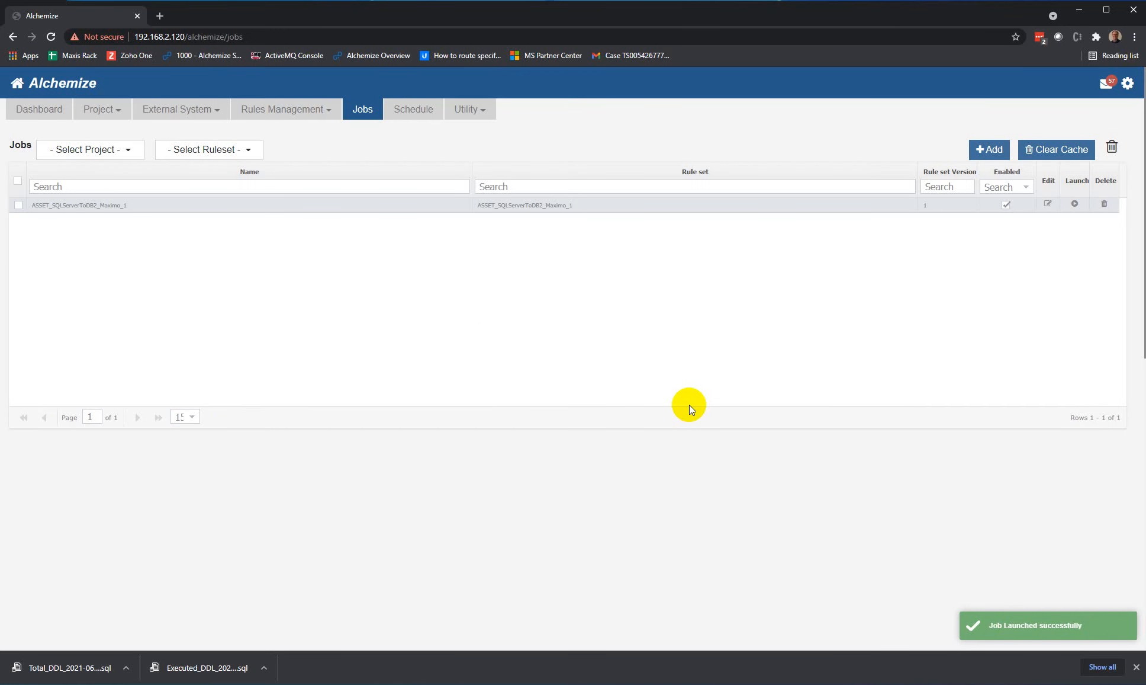
{"action": "left_click", "coordinate": [37, 111]}
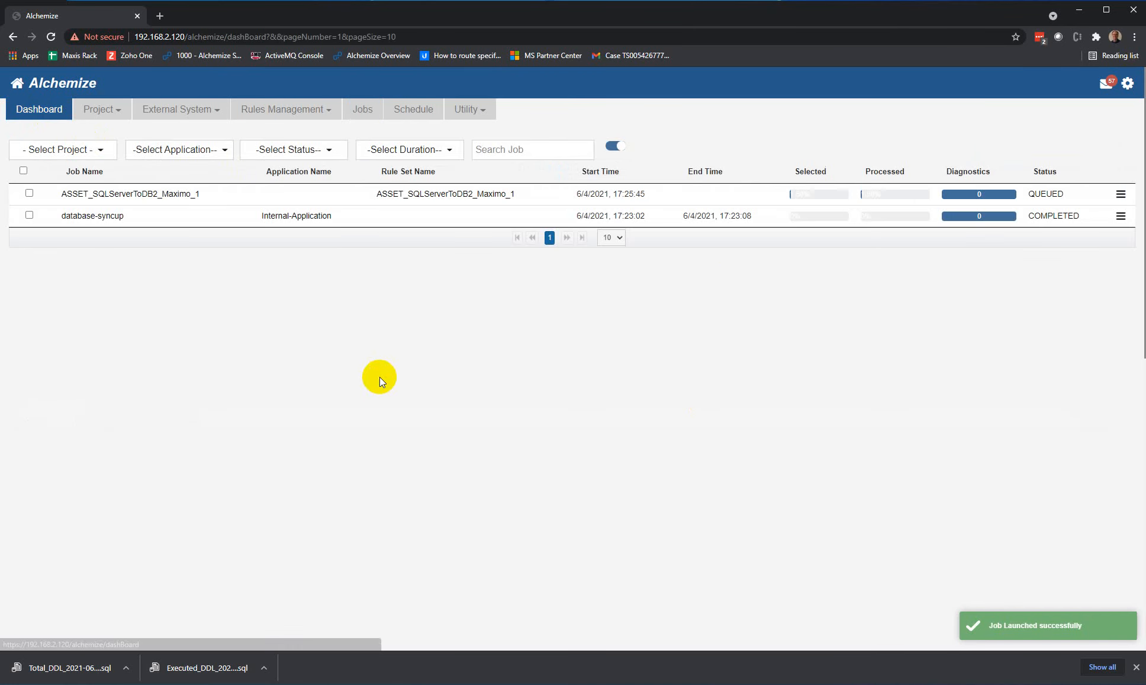
{"action": "mouse_move", "coordinate": [802, 193]}
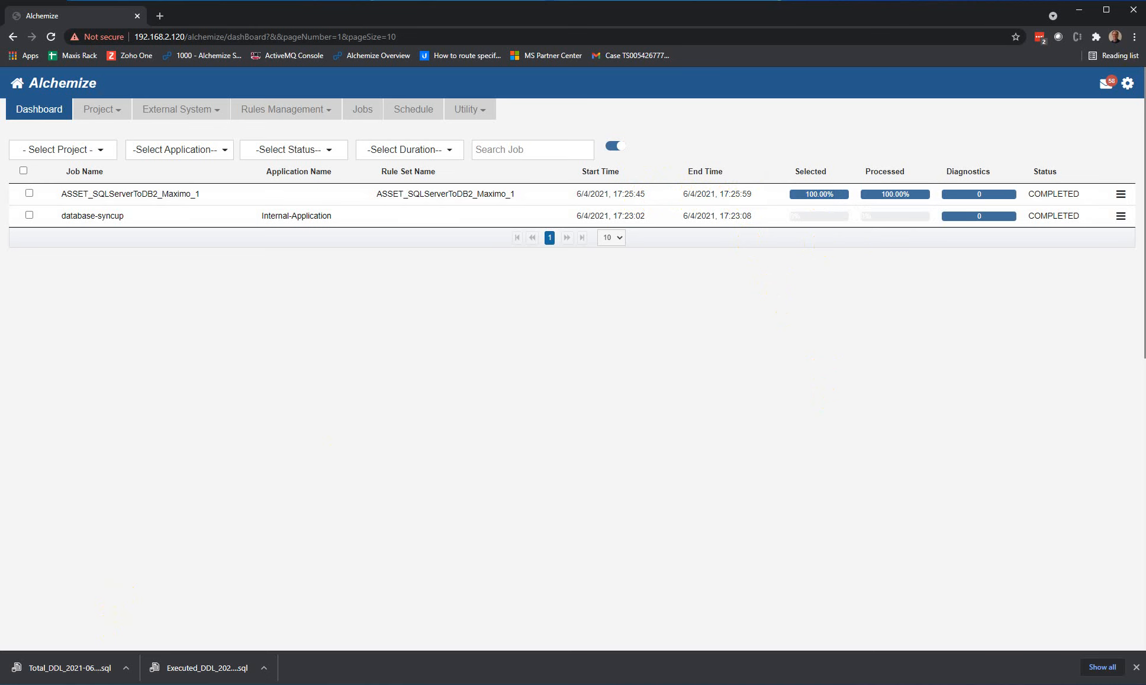
Step: Switch to Eclipse IDE and refresh the tables of the MAXIMO schema in the maxdb 3 connection
{"action": "key", "text": "alt+Tab"}
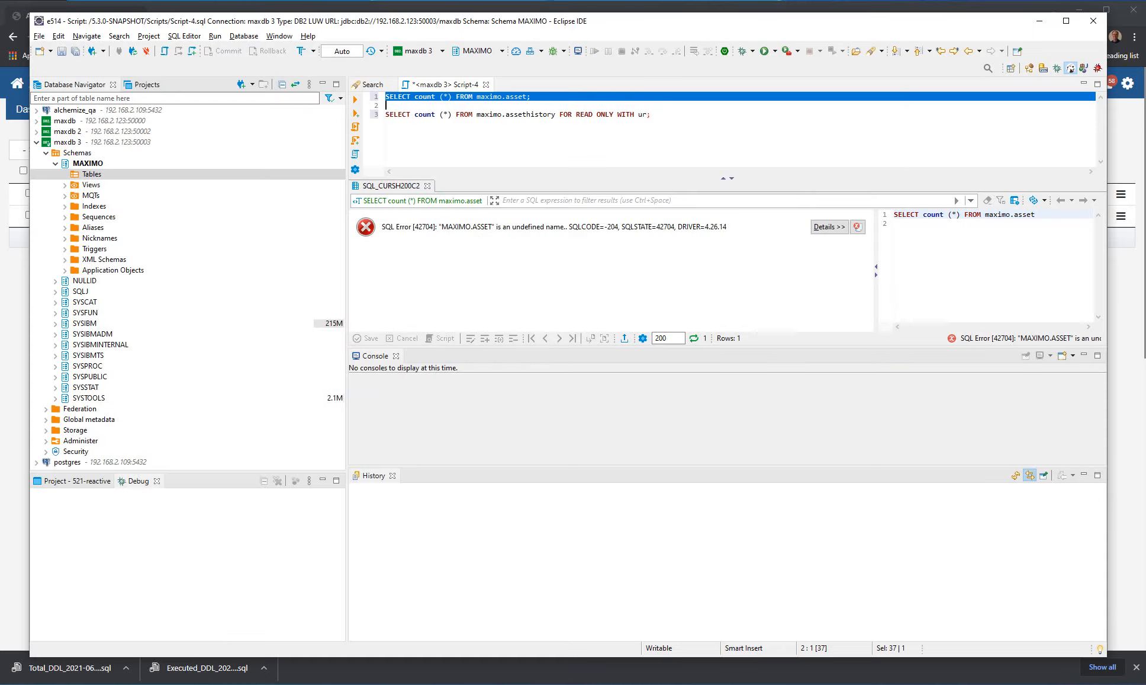
{"action": "left_click", "coordinate": [96, 175]}
{"action": "right_click", "coordinate": [96, 175]}
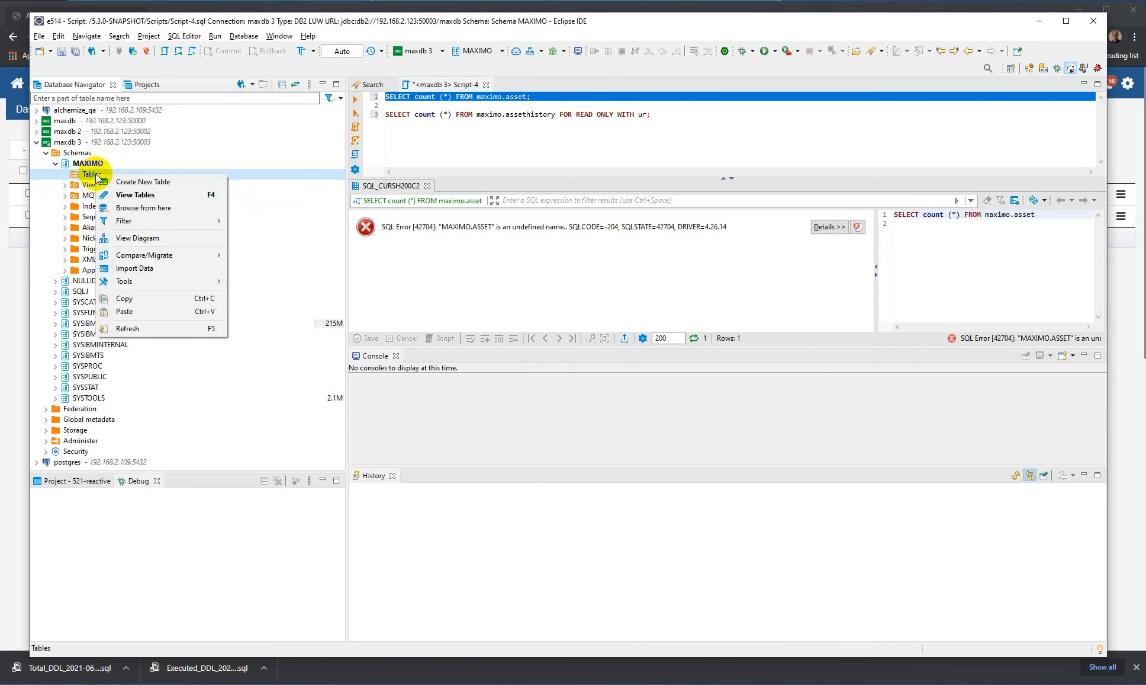
{"action": "left_click", "coordinate": [144, 328]}
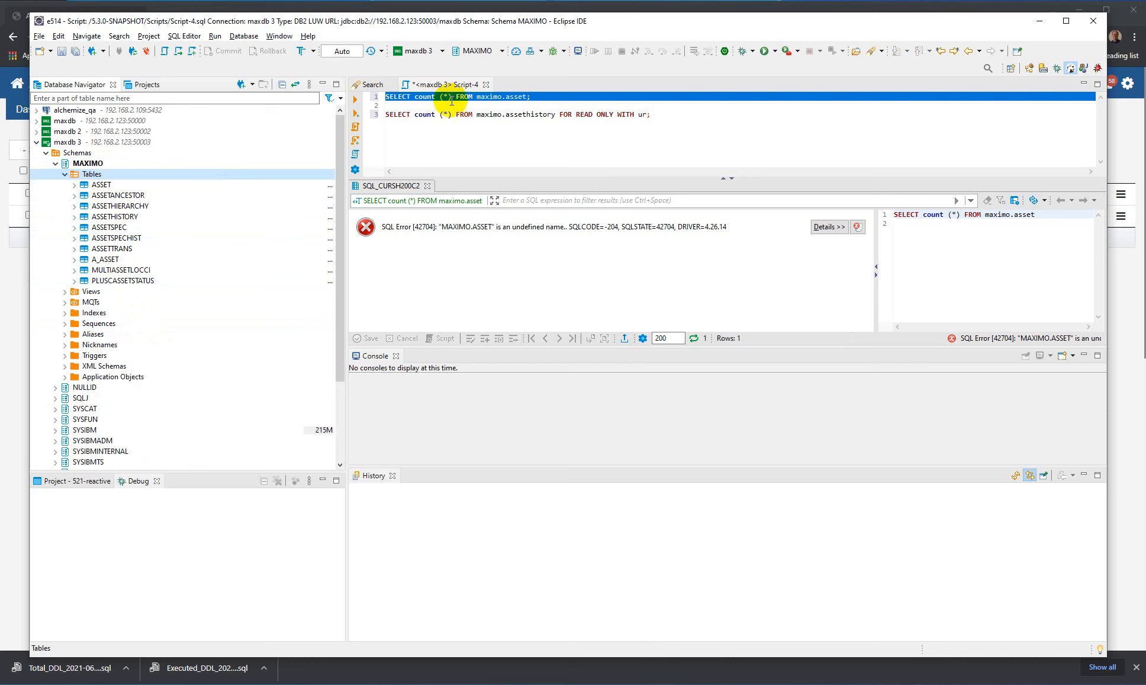
Step: Run the row count queries for maximo.asset and maximo.assethistory one after the other, then return to Alchemize
{"action": "left_click", "coordinate": [522, 116]}
{"action": "left_click_drag", "start_coordinate": [533, 97], "coordinate": [387, 99]}
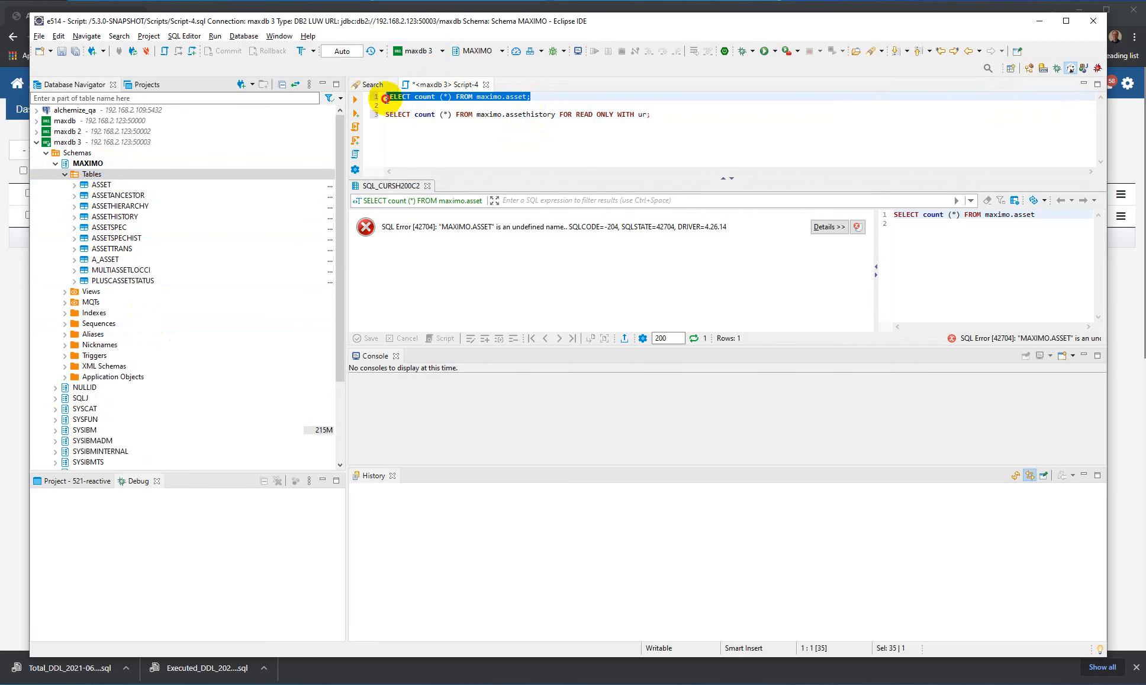
{"action": "left_click", "coordinate": [356, 101]}
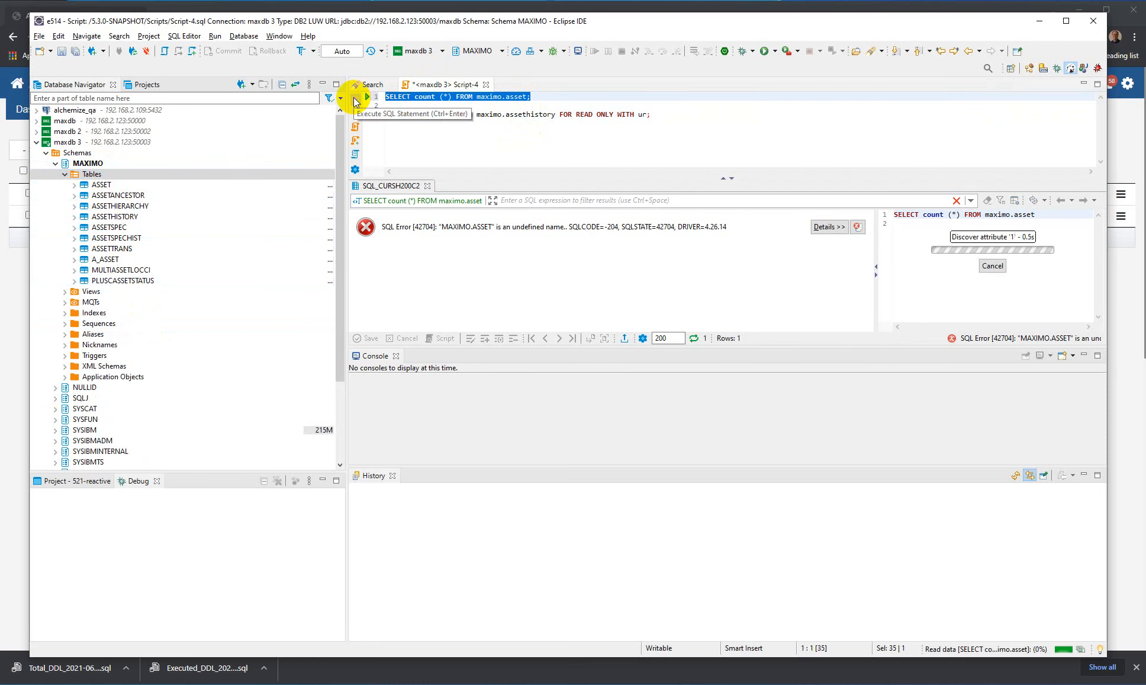
{"action": "left_click_drag", "start_coordinate": [675, 118], "coordinate": [368, 124]}
{"action": "left_click", "coordinate": [355, 99]}
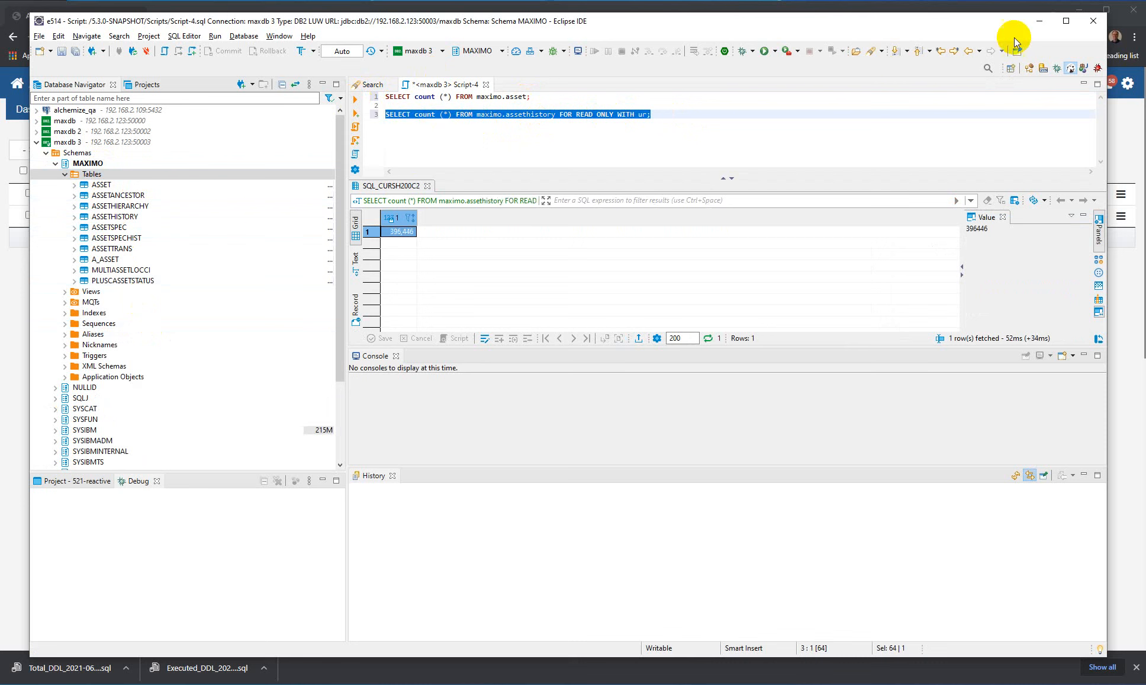
{"action": "left_click", "coordinate": [1041, 24]}
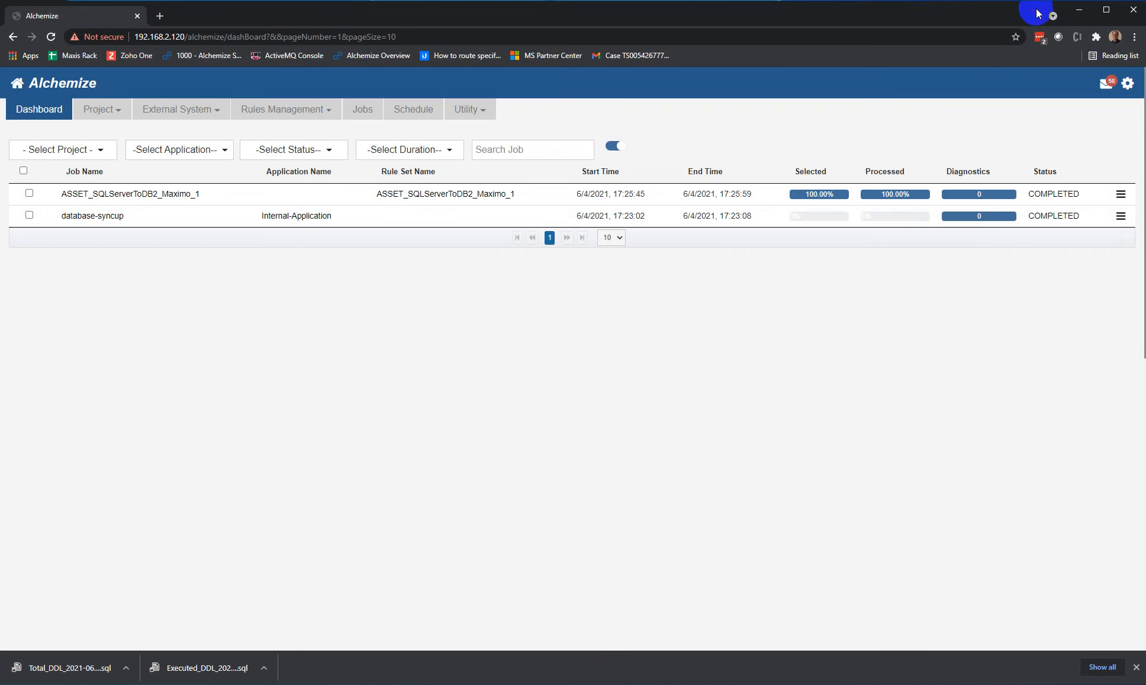
Step: Open the Replatforming Wizard for project SQLServerToDB2_Maximo, with SQLServer_Maximo as source and DB2_Maximo as target, and re-run its report
{"action": "left_click", "coordinate": [112, 114]}
{"action": "left_click", "coordinate": [111, 130]}
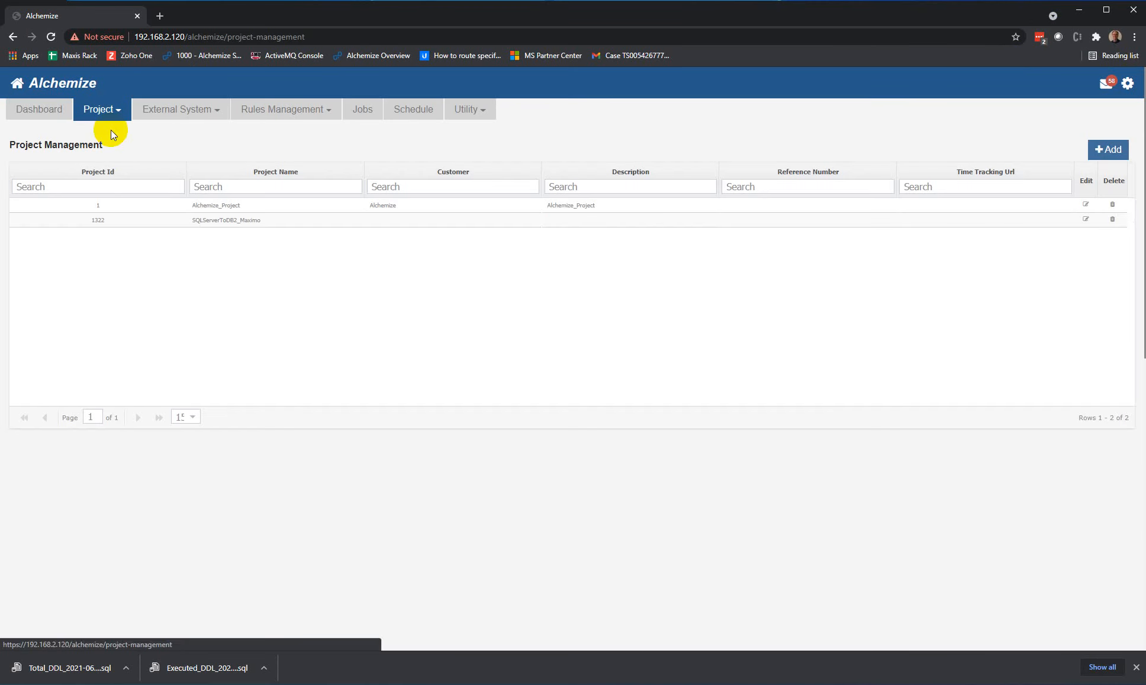
{"action": "right_click", "coordinate": [128, 218]}
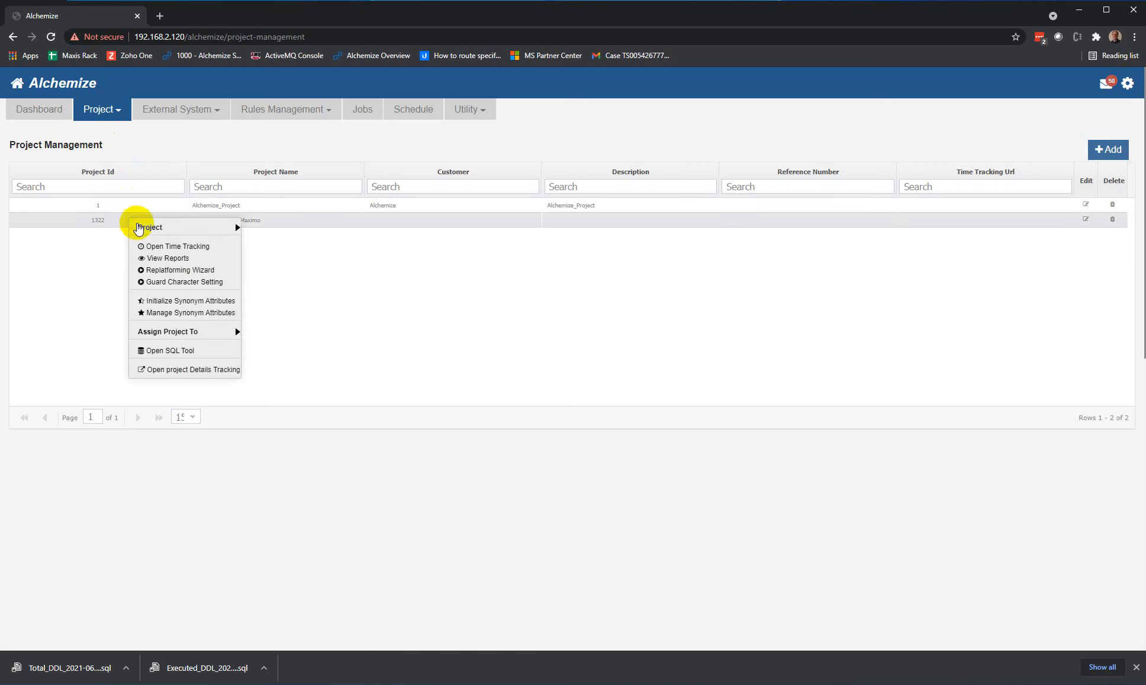
{"action": "mouse_move", "coordinate": [140, 231]}
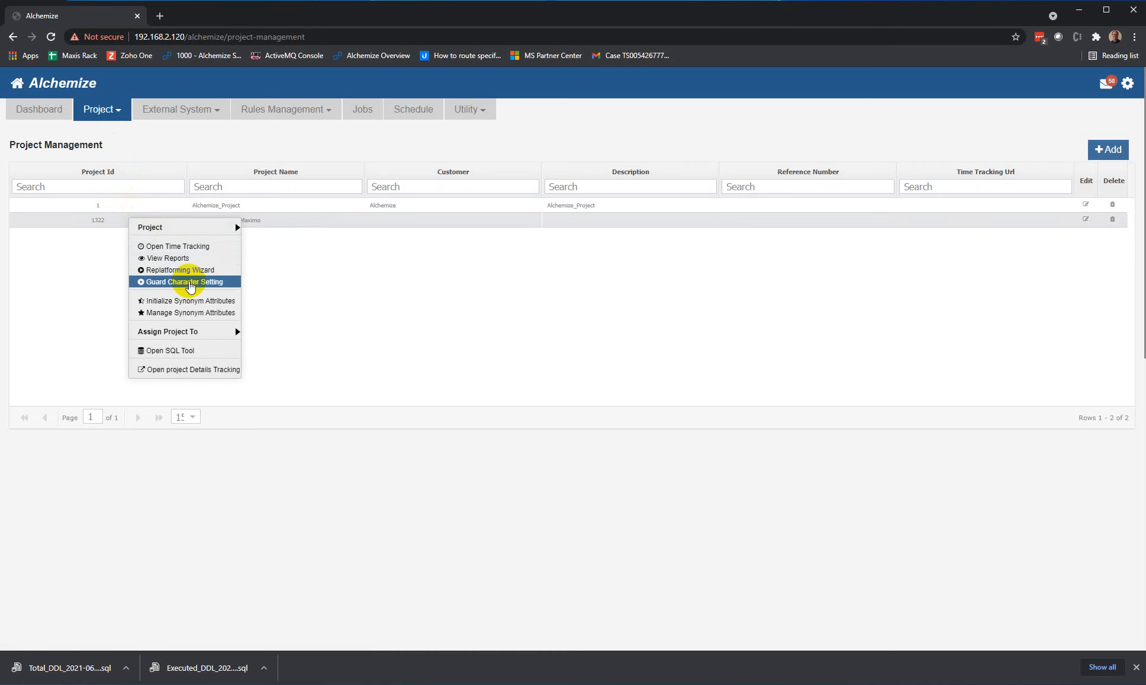
{"action": "left_click", "coordinate": [191, 271]}
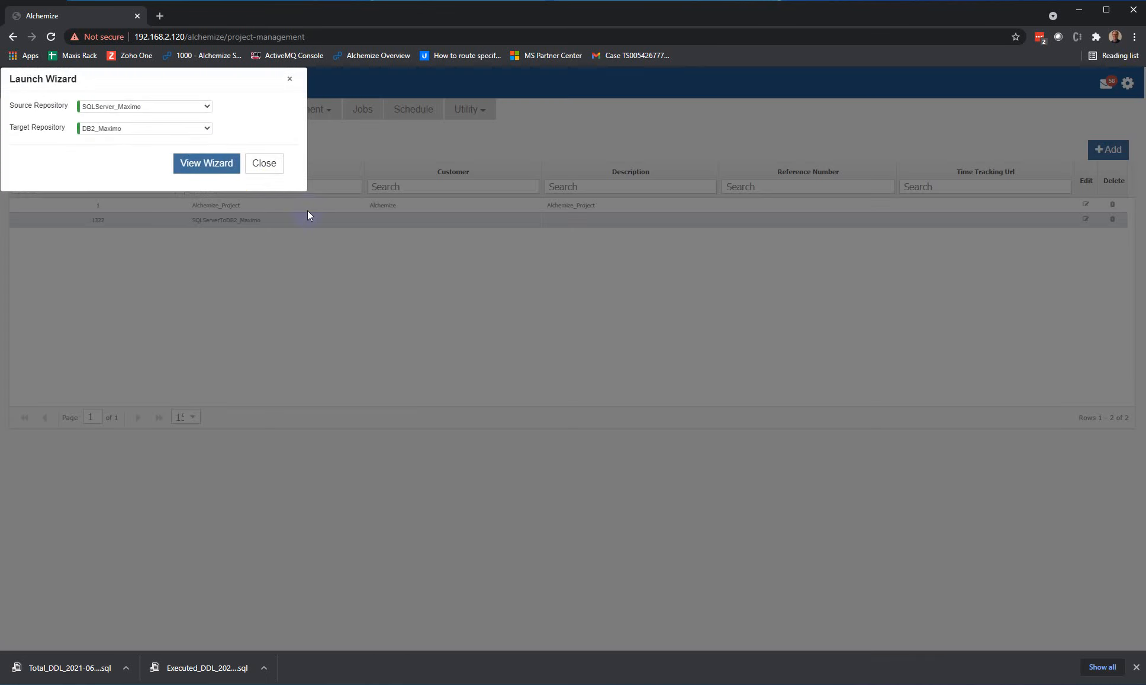
{"action": "left_click", "coordinate": [206, 162]}
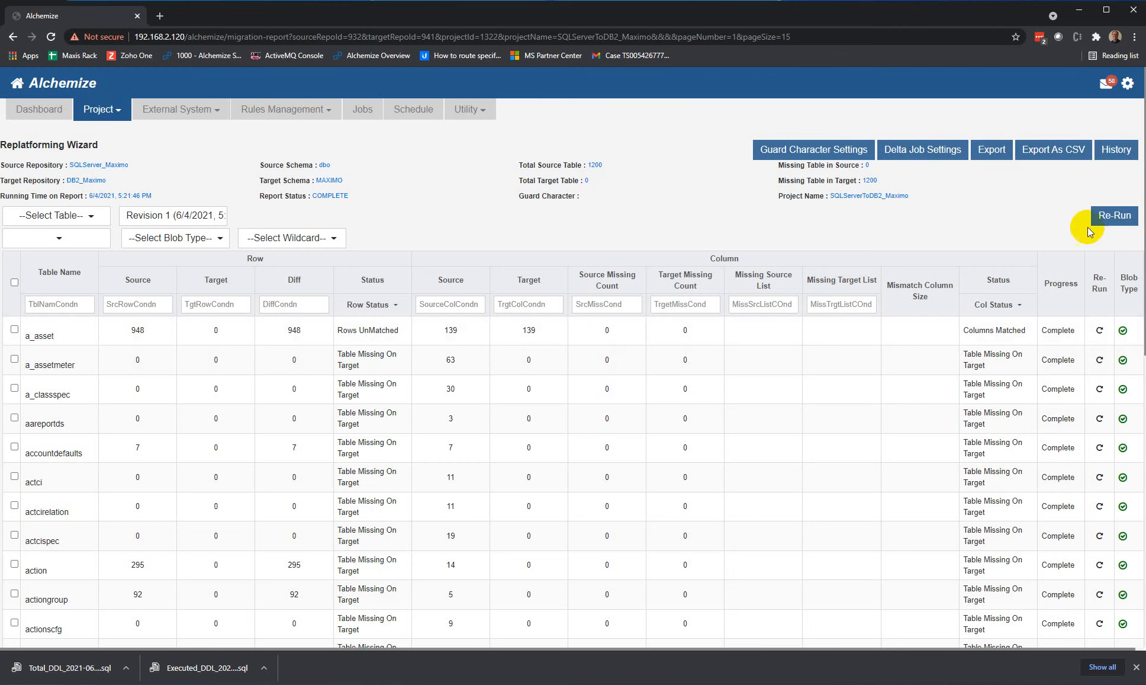
{"action": "left_click", "coordinate": [1116, 217]}
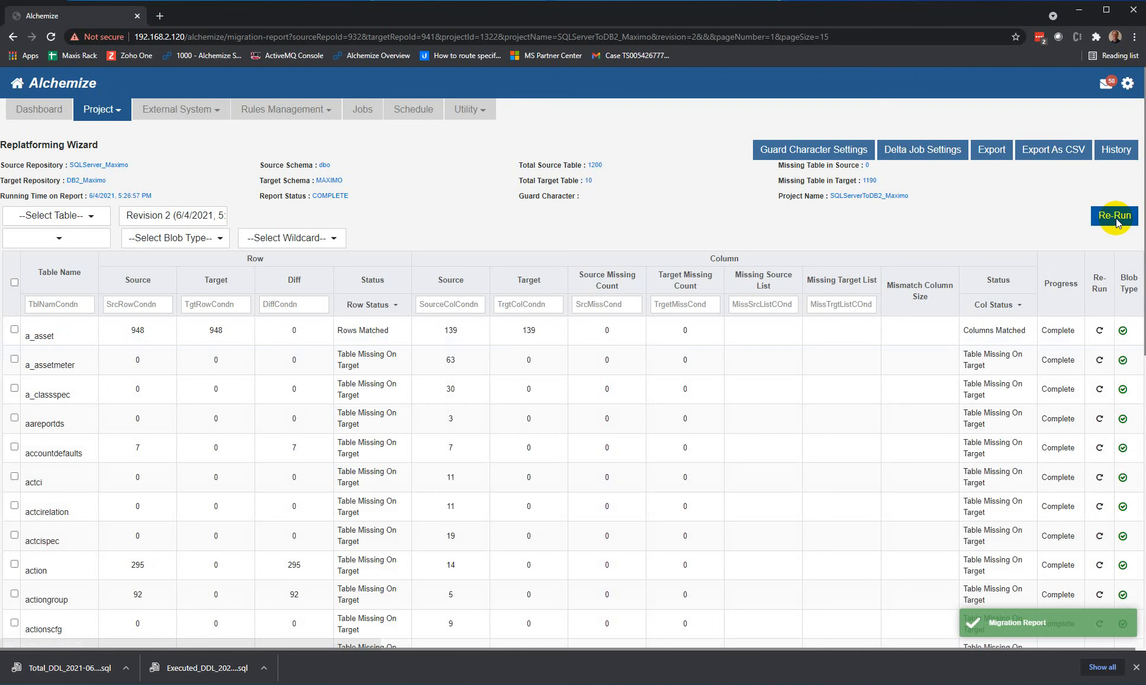
Step: Filter the report to table names containing asset with source row counts >0, and review the row and column match statuses
{"action": "left_click", "coordinate": [56, 304]}
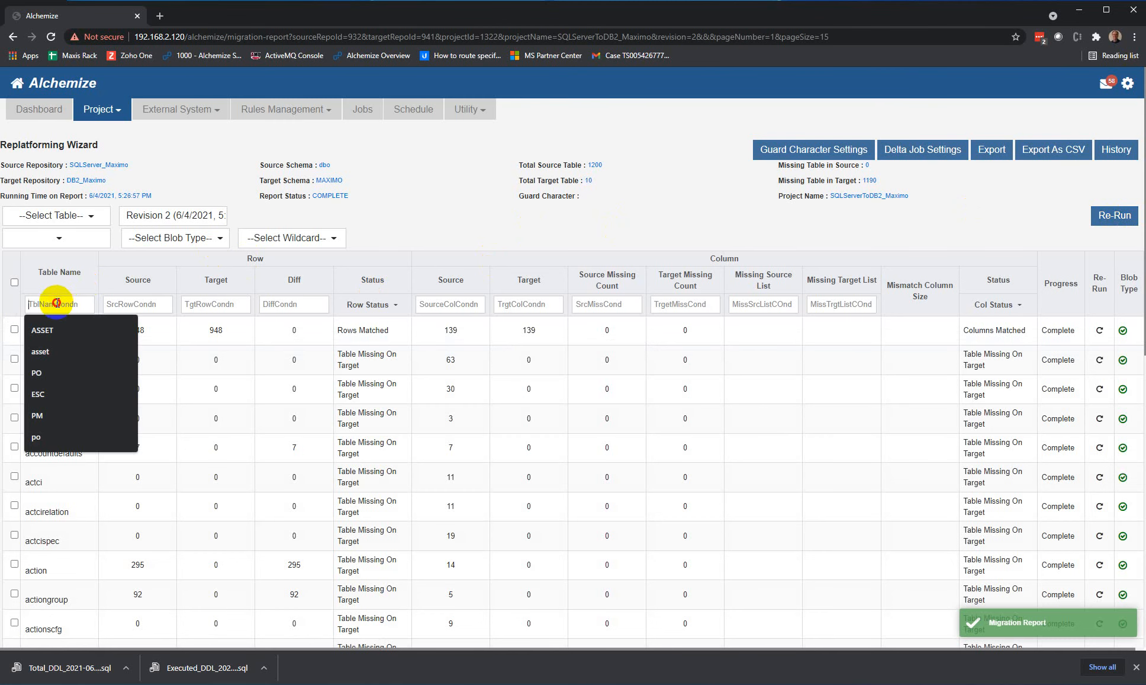
{"action": "left_click", "coordinate": [52, 359]}
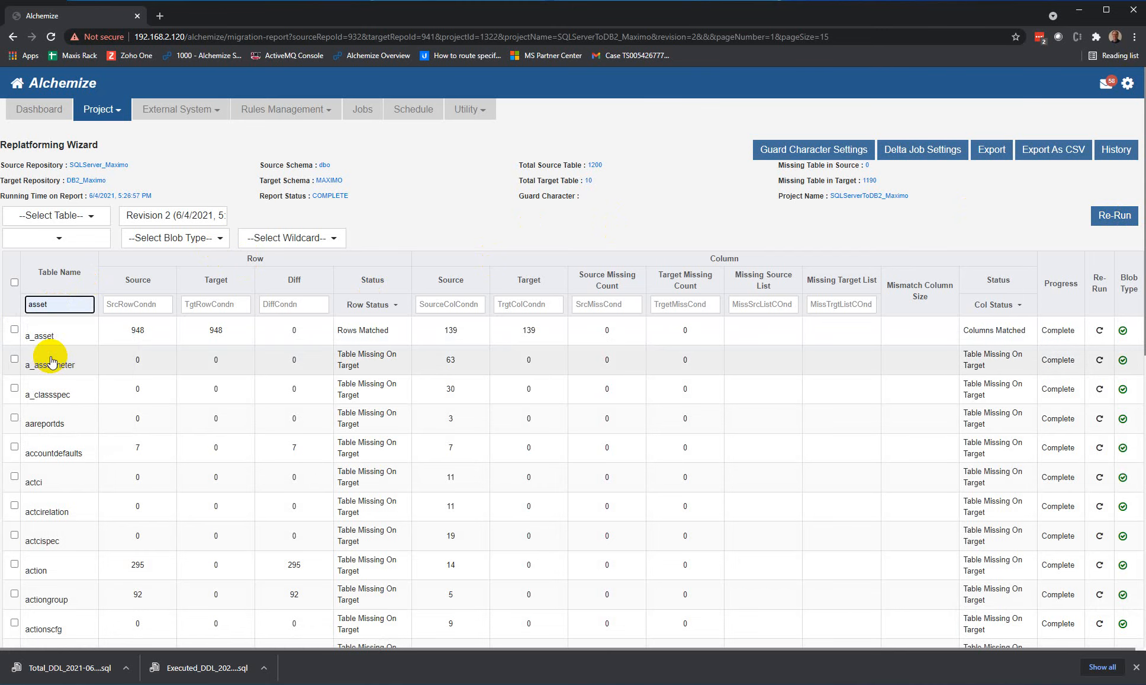
{"action": "key", "text": "Return"}
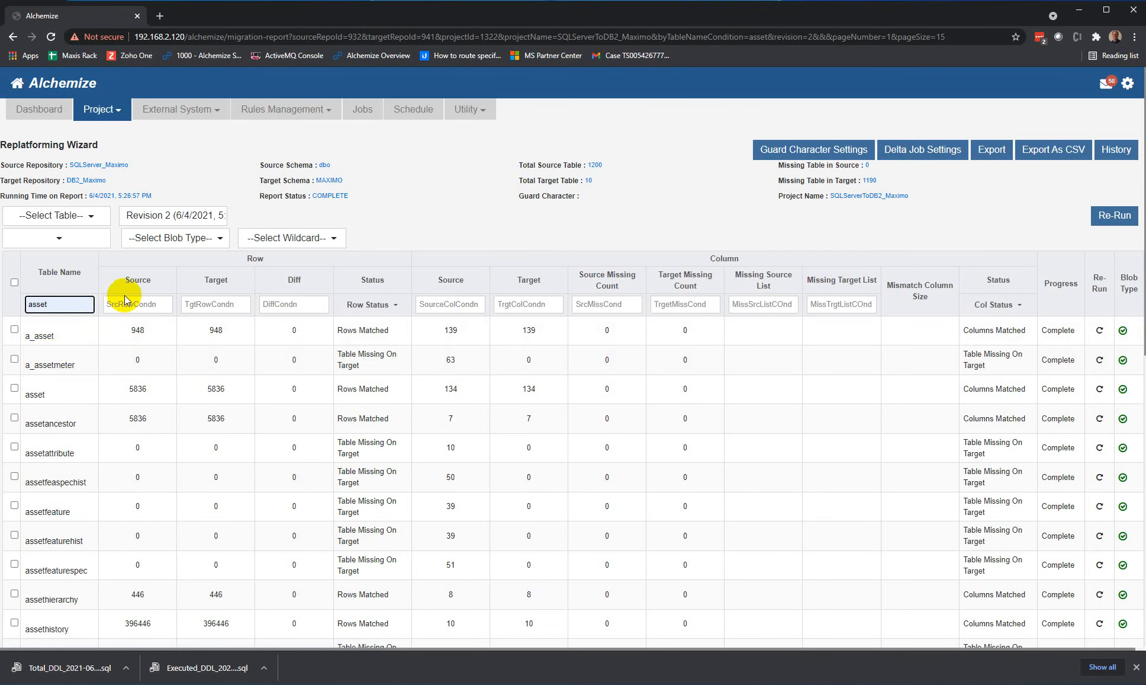
{"action": "left_click", "coordinate": [125, 304]}
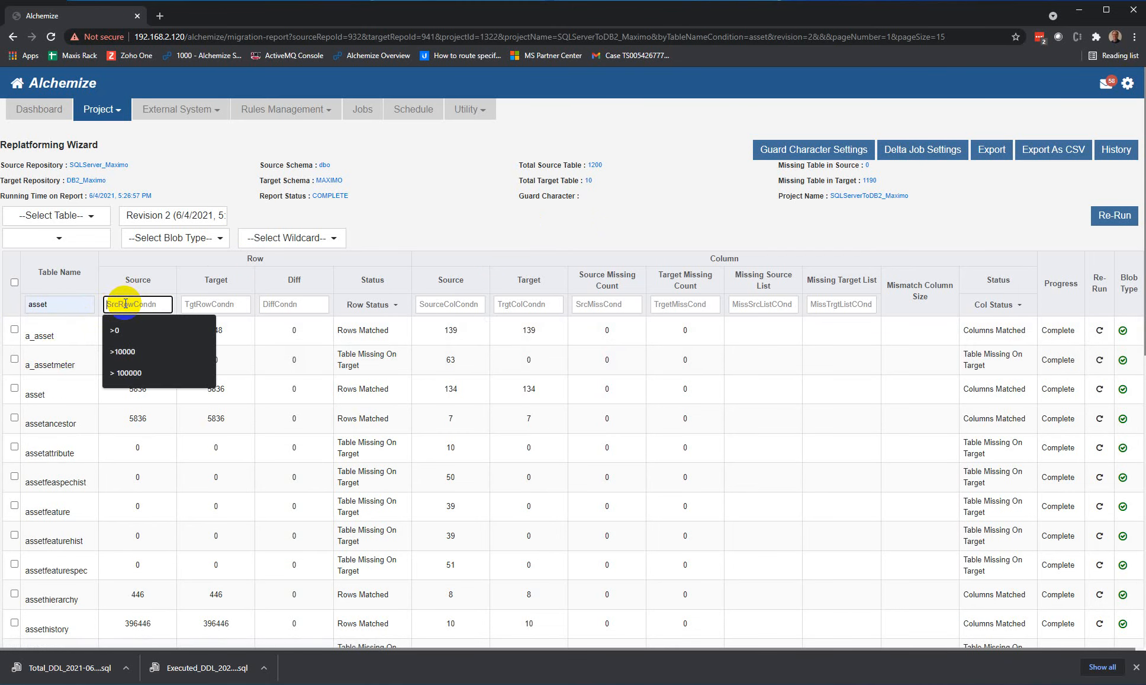
{"action": "left_click", "coordinate": [123, 331]}
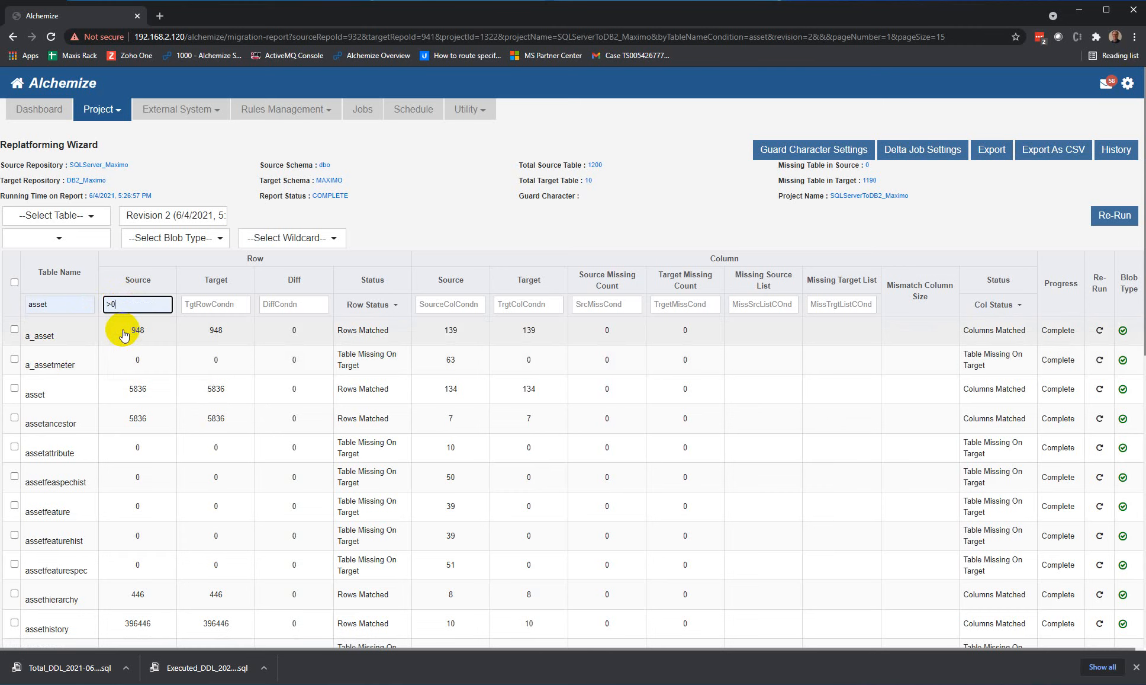
{"action": "key", "text": "Return"}
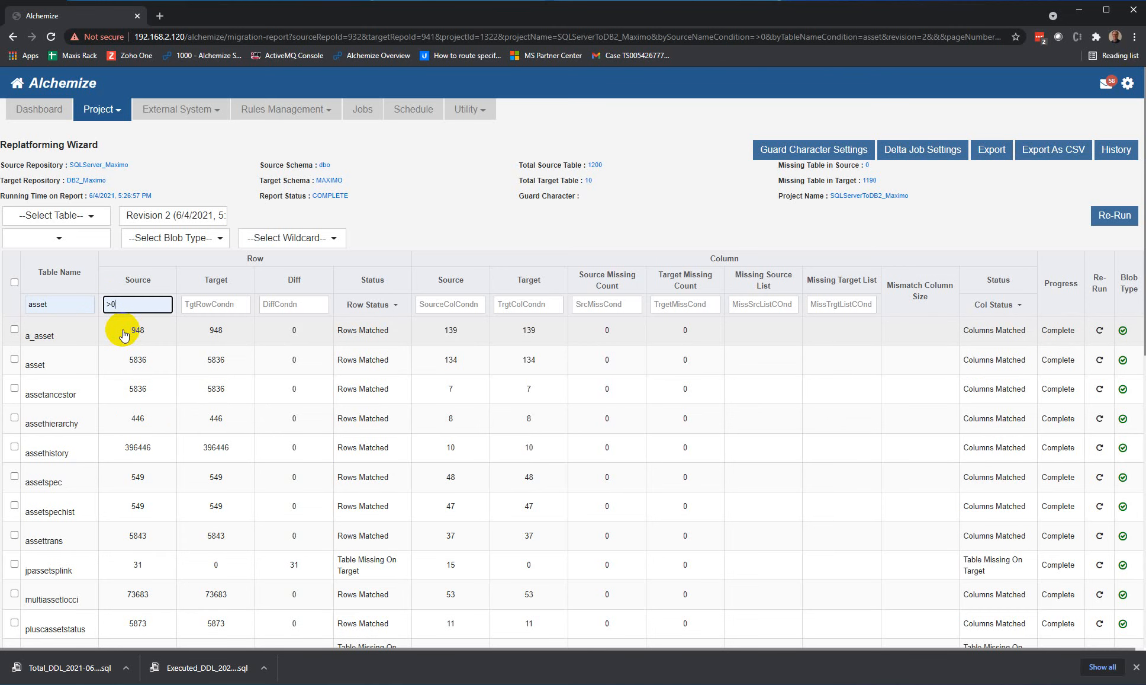
{"action": "scroll", "coordinate": [230, 504], "scroll_direction": "down", "scroll_amount": 1}
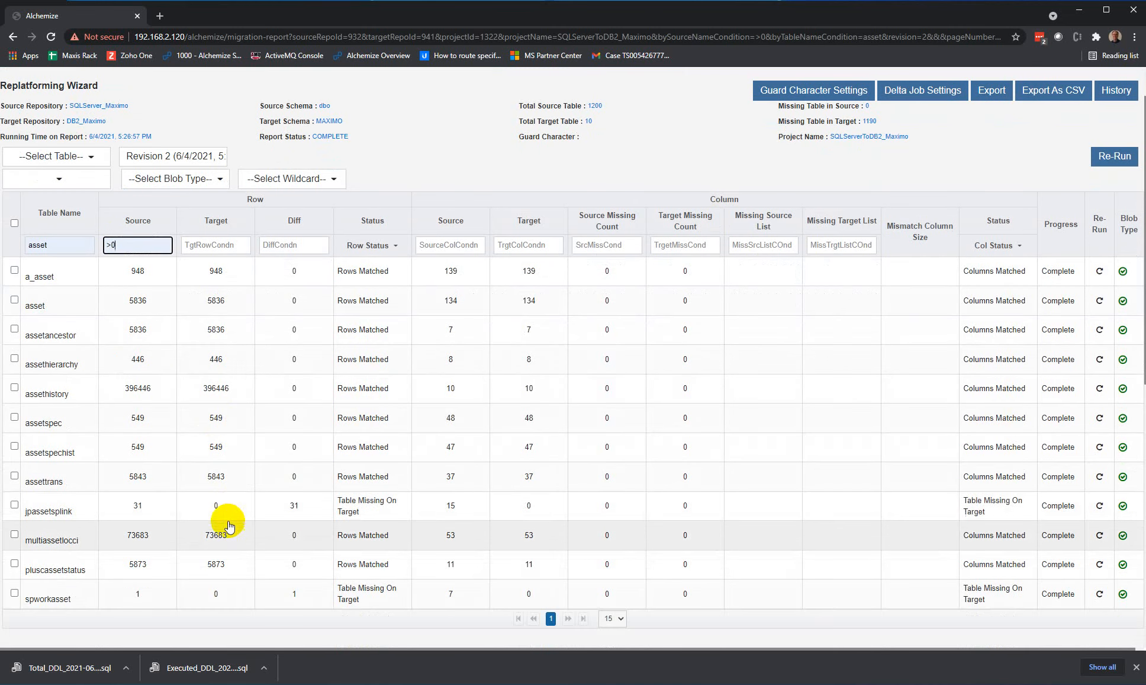